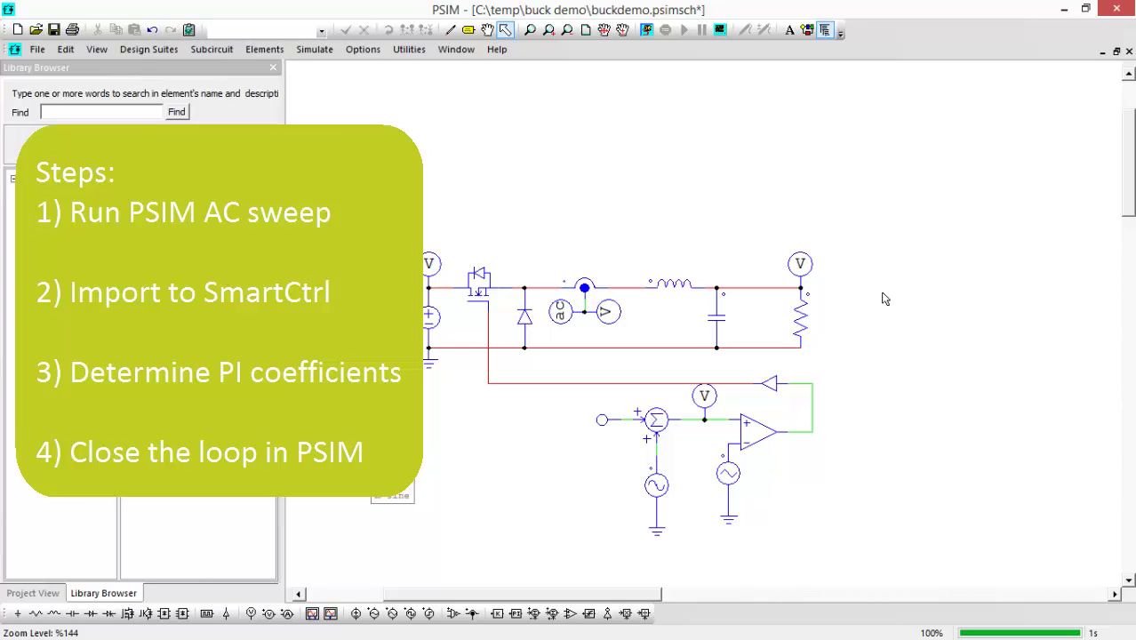
Run the open-loop simulation and save the Simview iL and Vo waveforms as openloop.
click(646, 29)
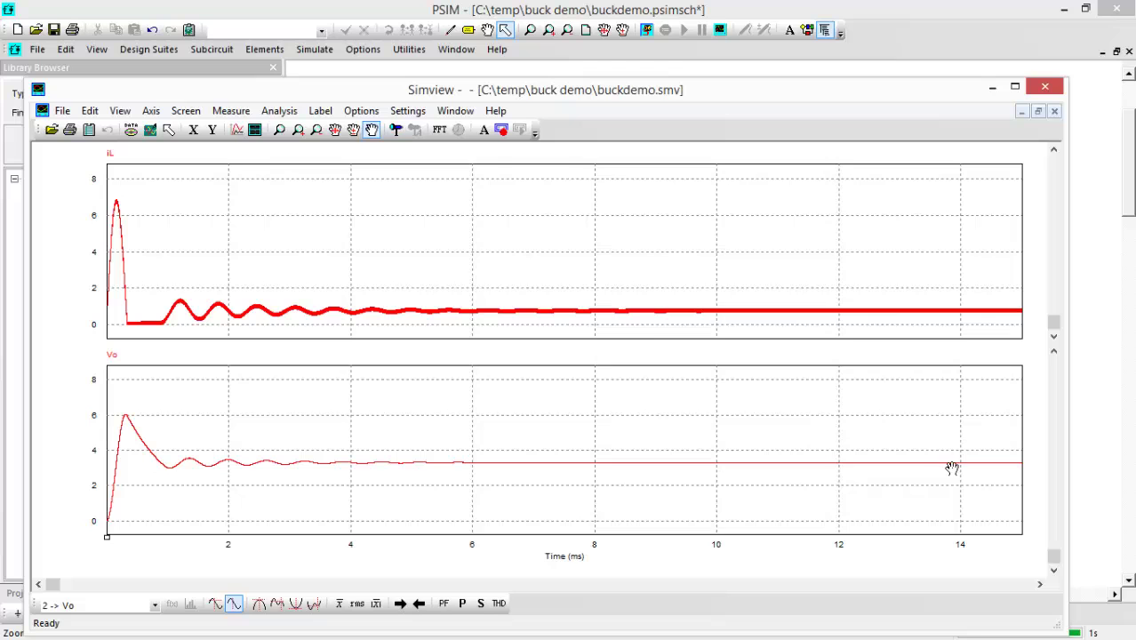
click(60, 112)
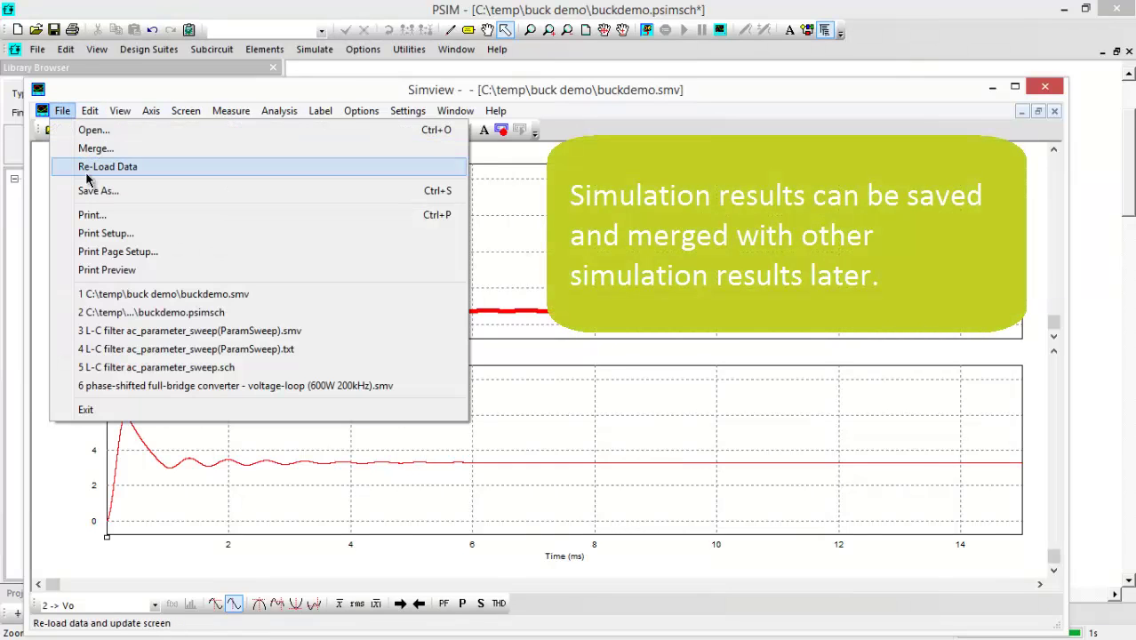
click(94, 190)
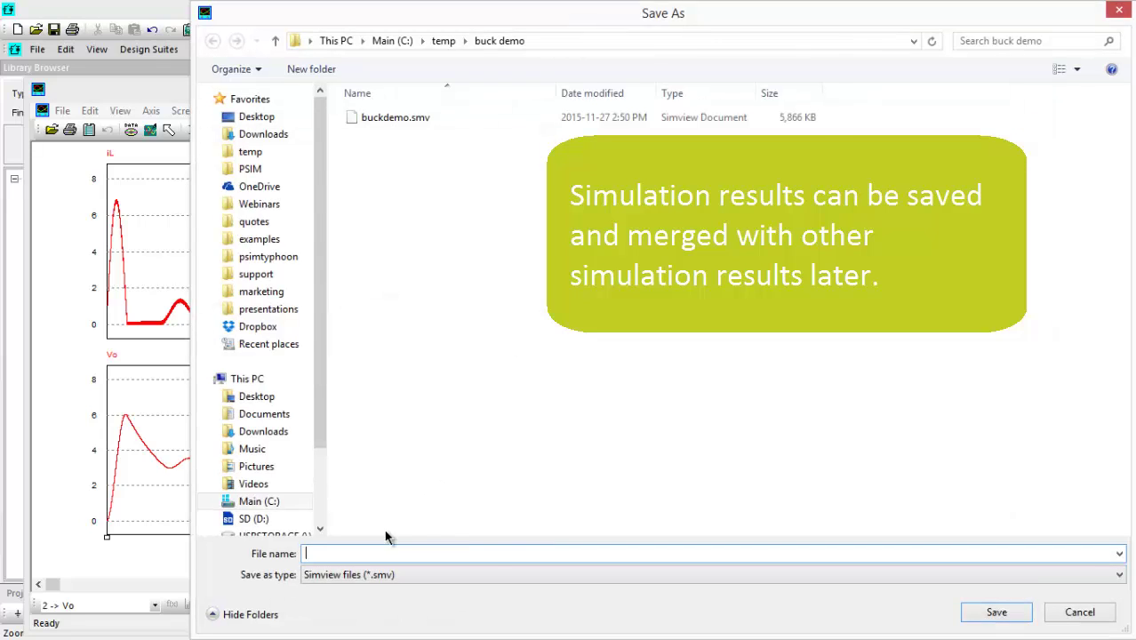
text(openloop_)
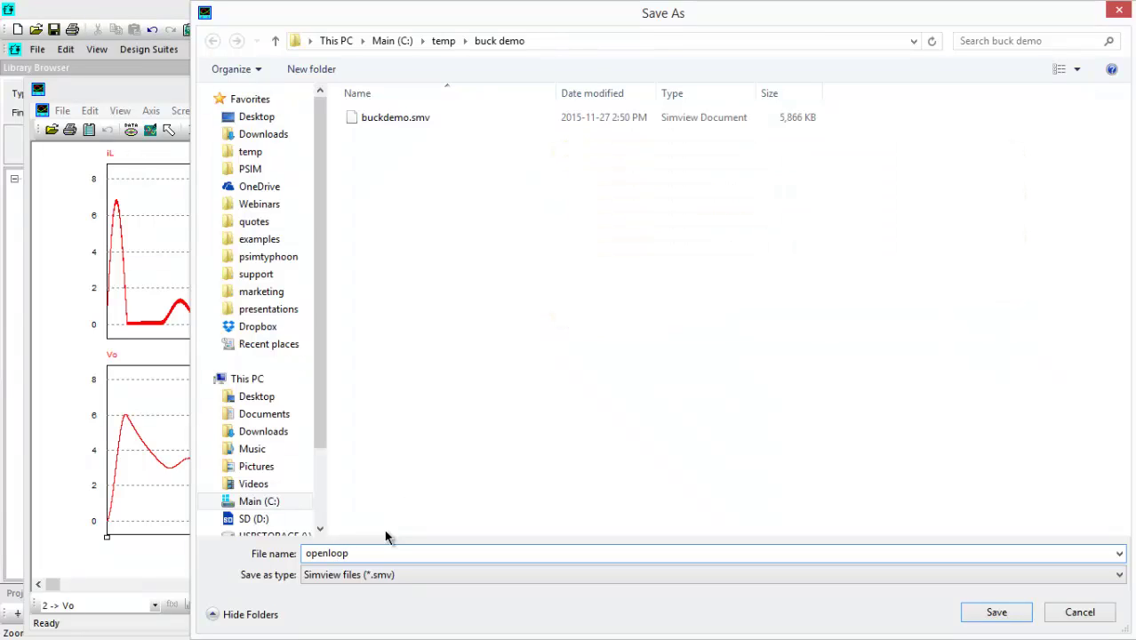
click(990, 623)
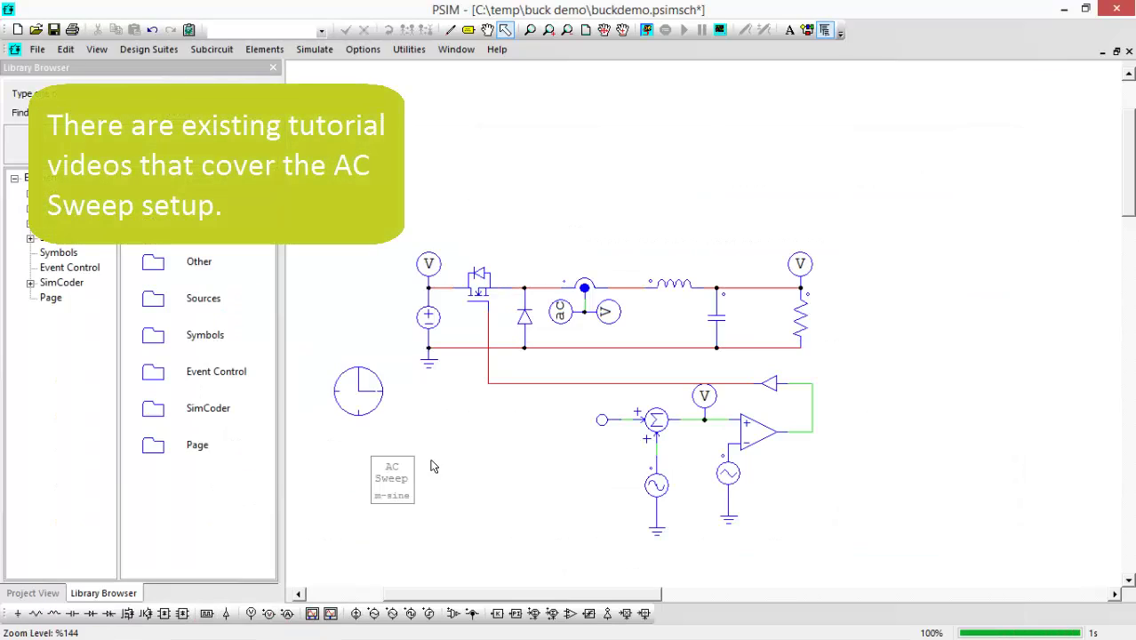
Run the AC sweep simulation of the buck converter.
click(398, 489)
click(438, 507)
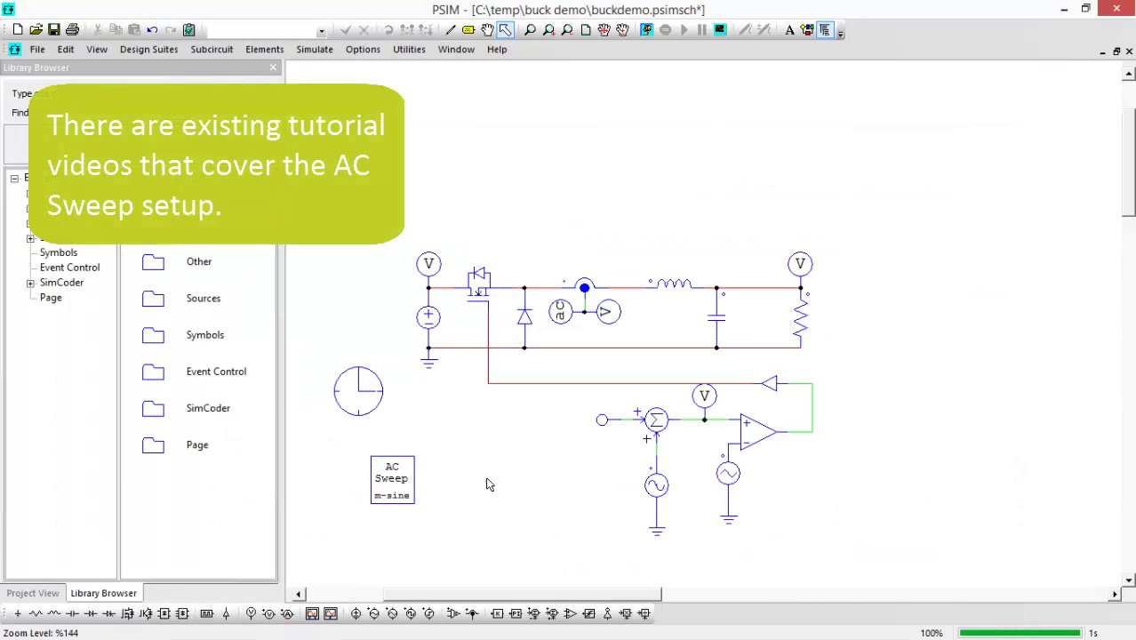
click(647, 29)
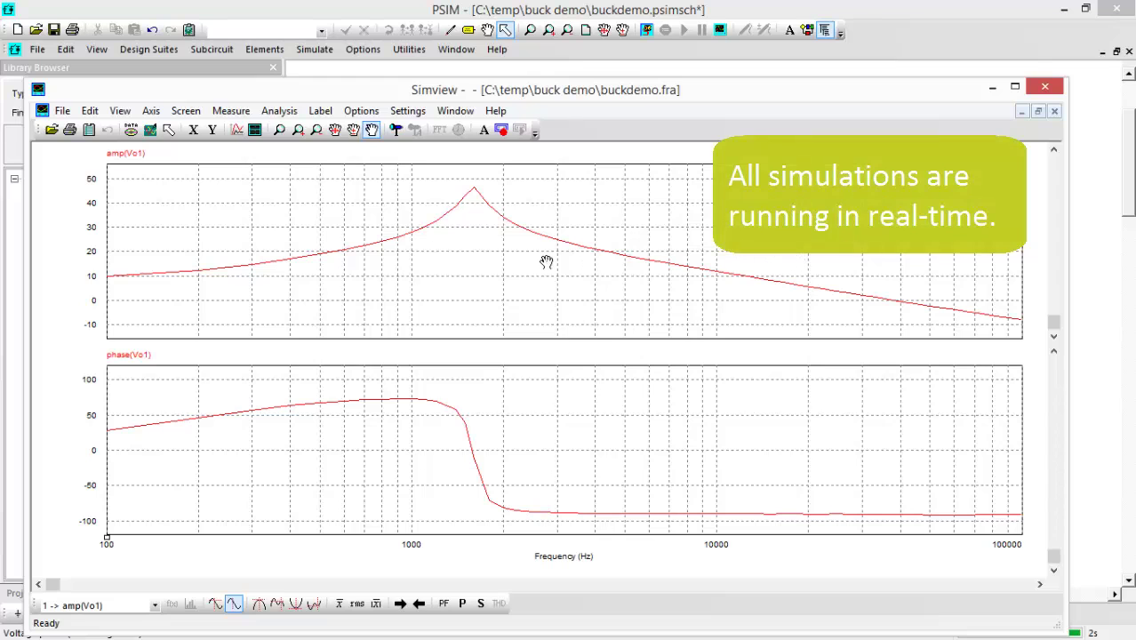
Save the Vo1 frequency response as openloop.fra with the Text files (*.fra) type.
click(62, 110)
click(140, 191)
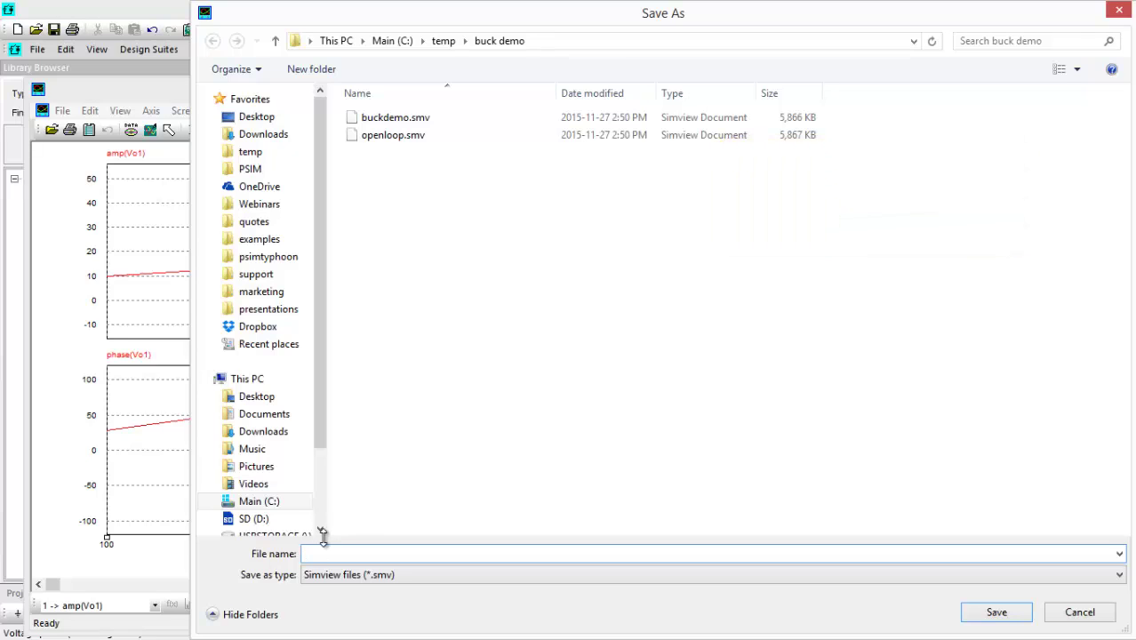
text(openloop.)
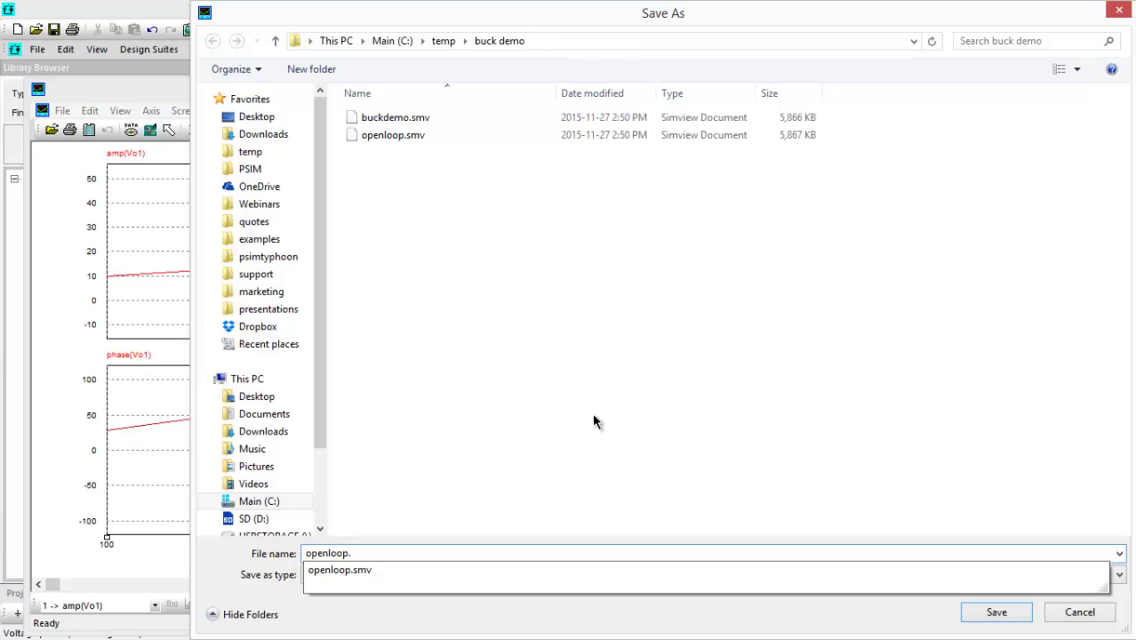
click(602, 526)
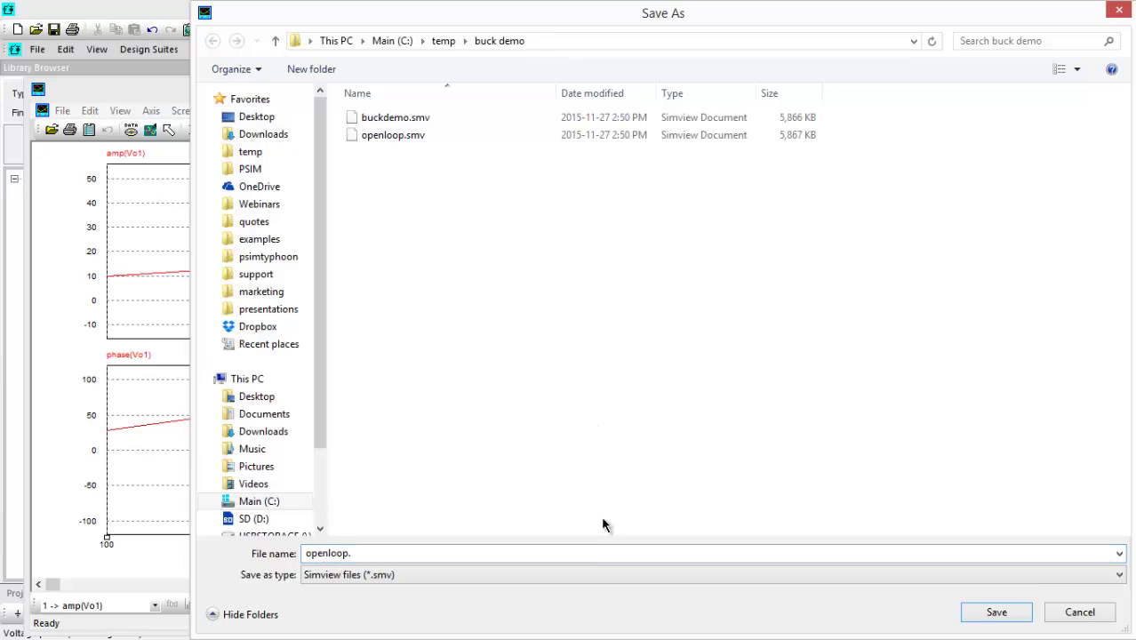
click(584, 579)
click(505, 599)
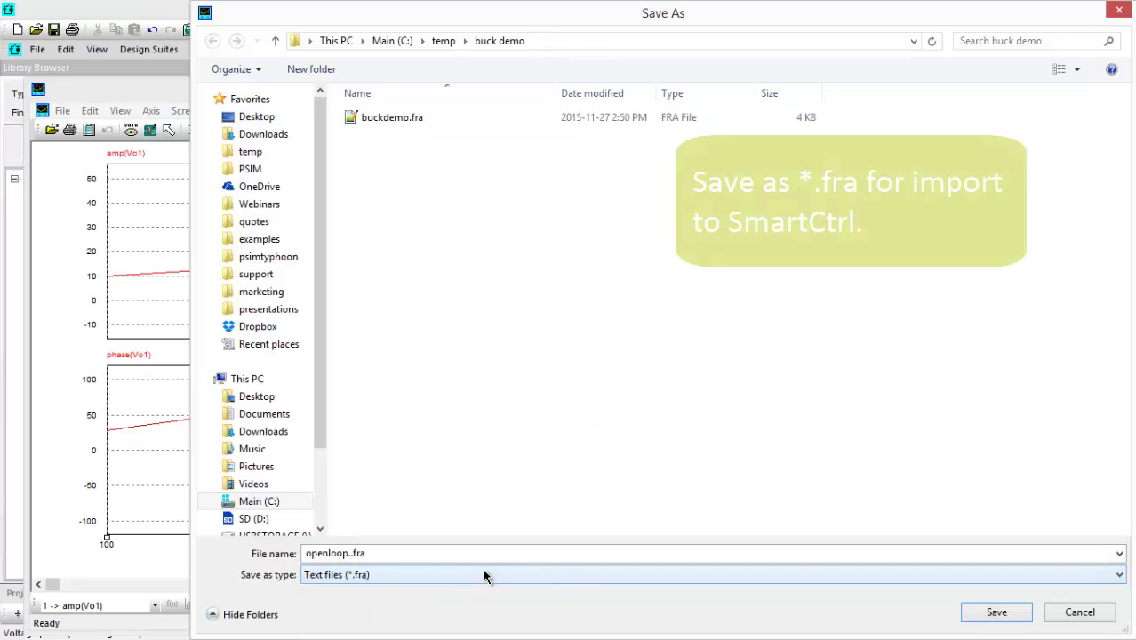
double_click(354, 553)
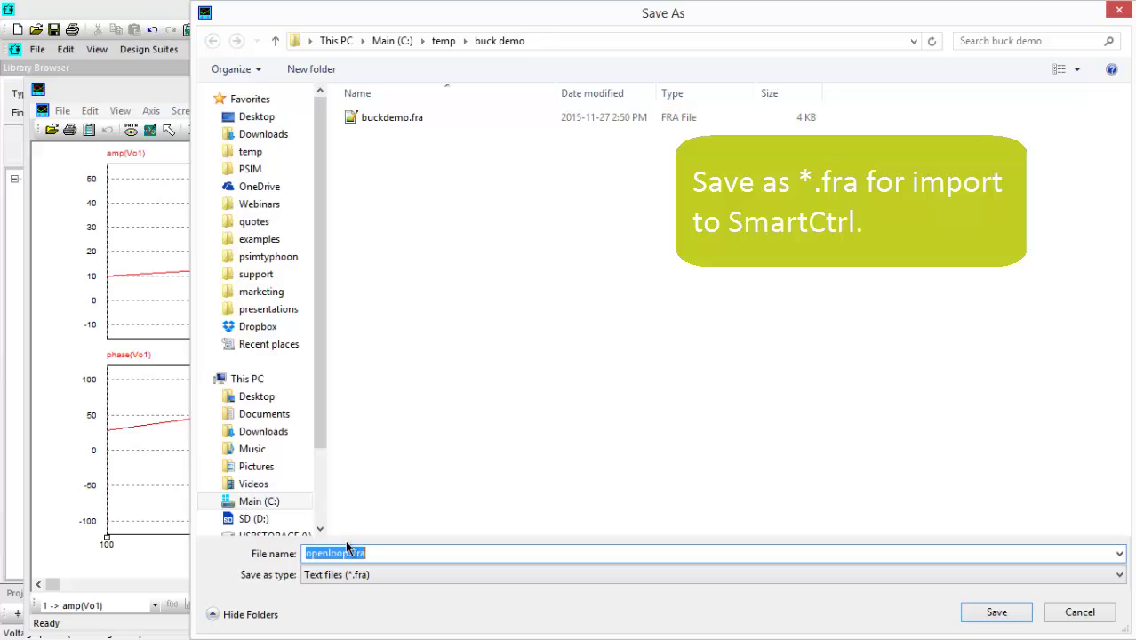
click(350, 553)
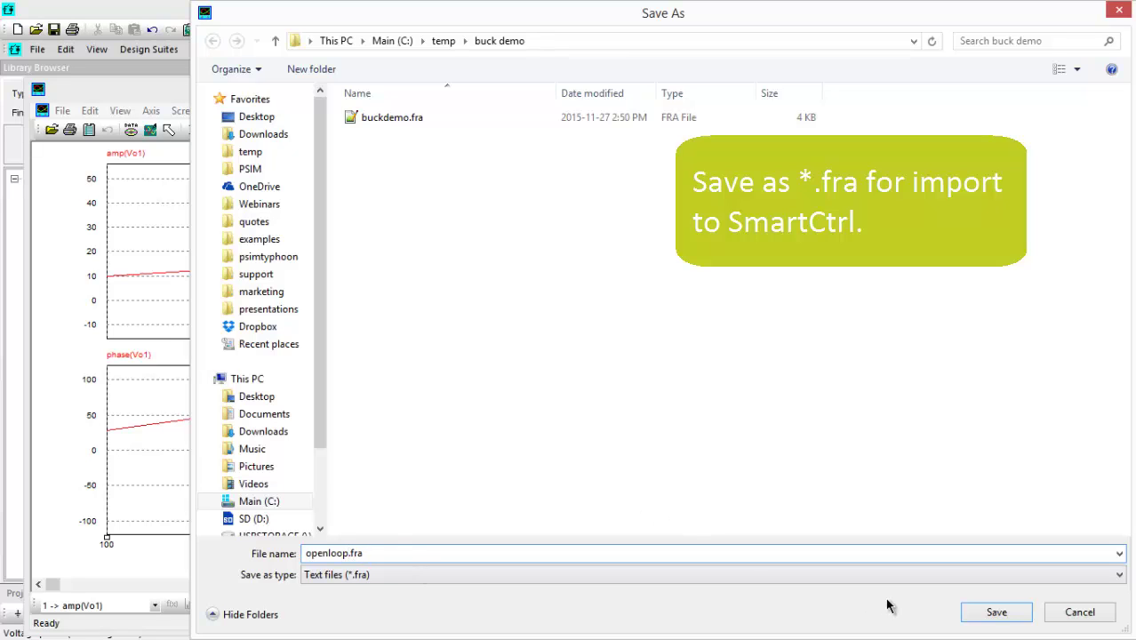
click(998, 611)
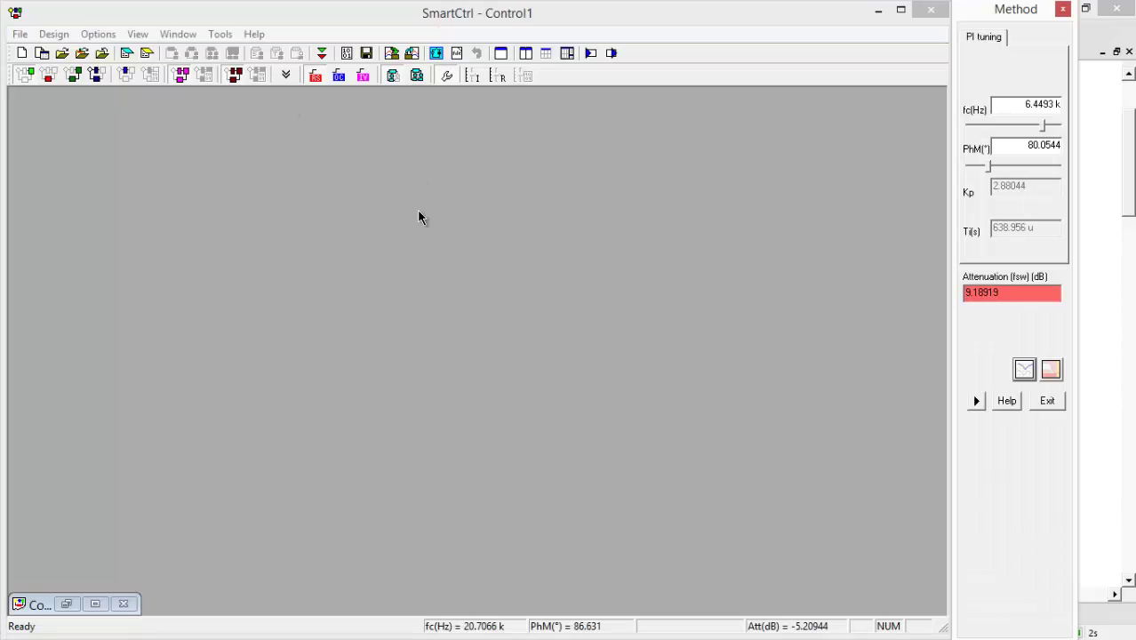
Start a new design importing openloop.fra as the current-mode plant, Ix 0.782 A, Fsw 250 kHz.
click(42, 54)
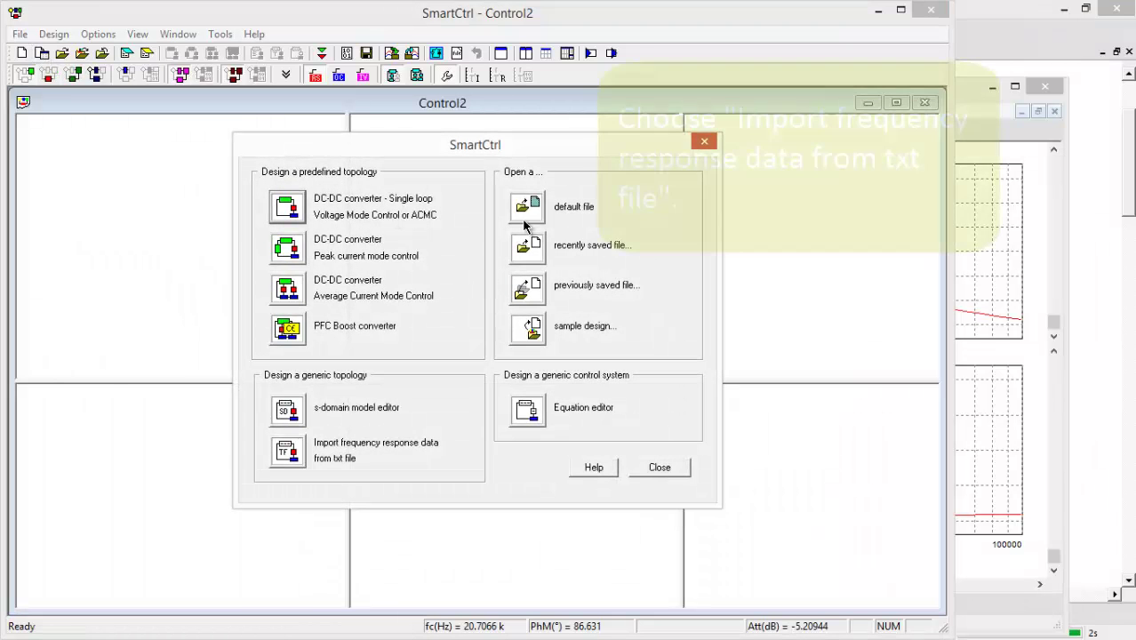
click(299, 454)
click(404, 344)
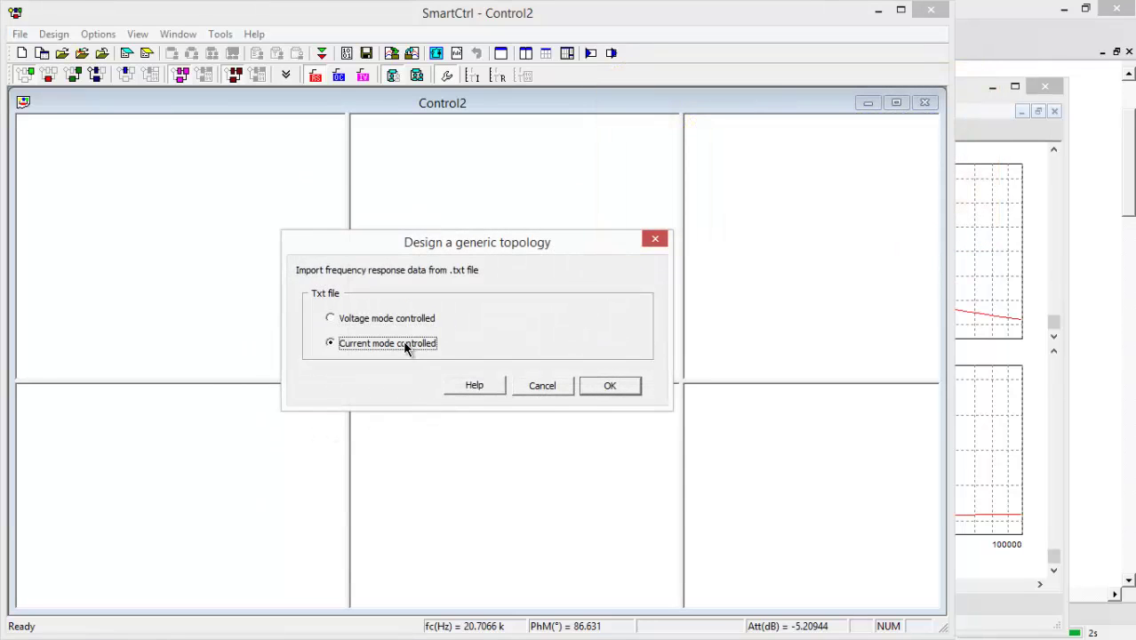
click(630, 391)
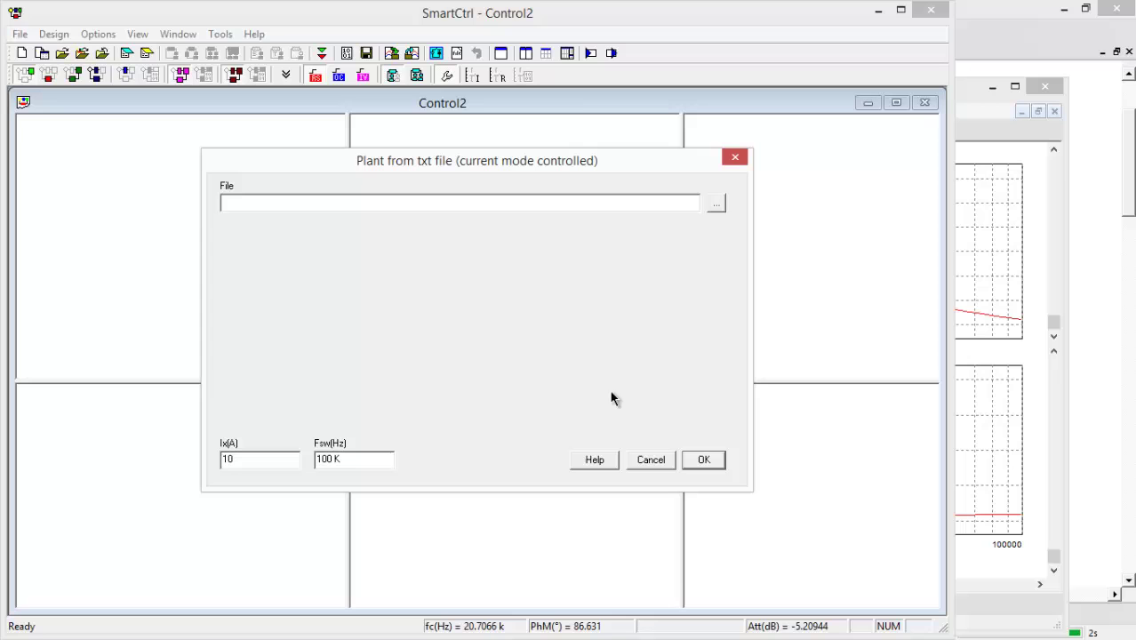
click(716, 208)
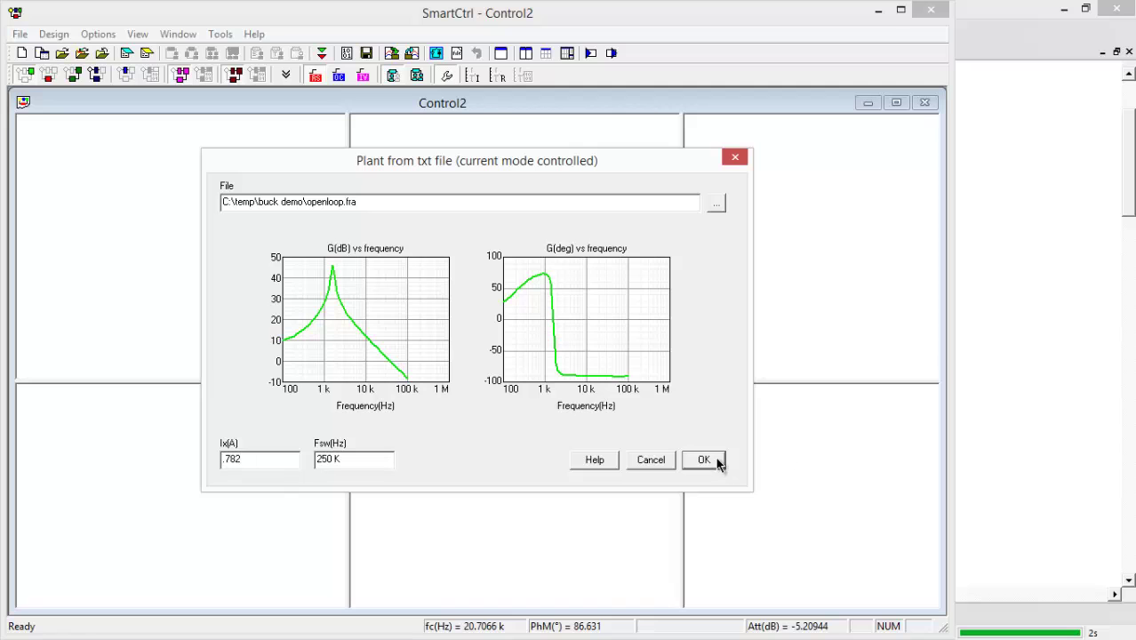
click(717, 461)
Add a current sensor with gain 1.
click(663, 312)
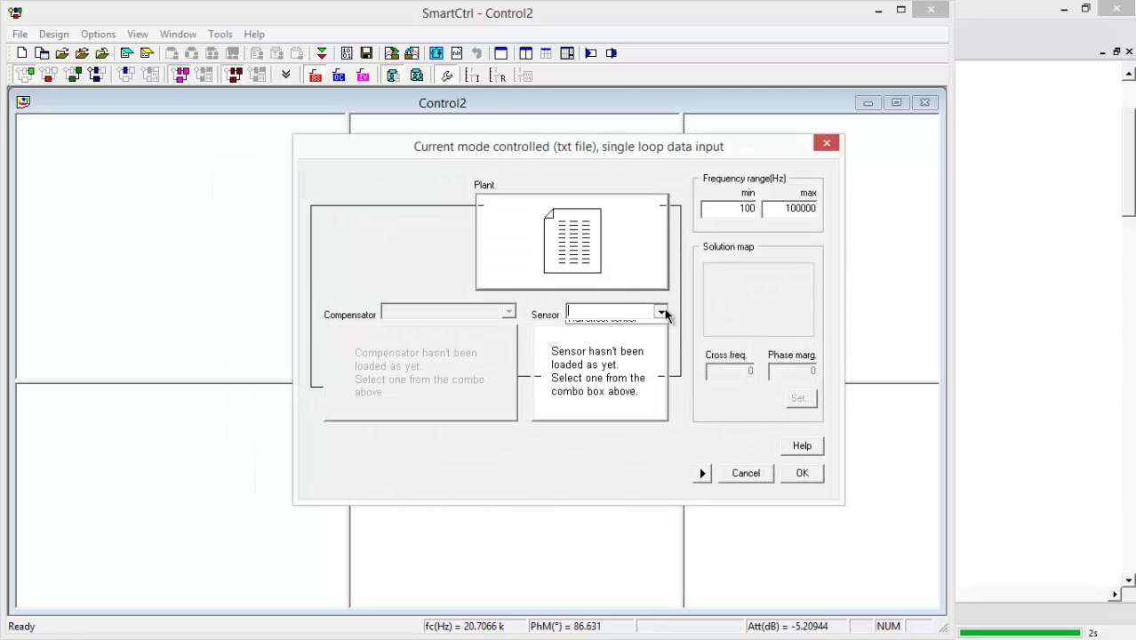
click(643, 336)
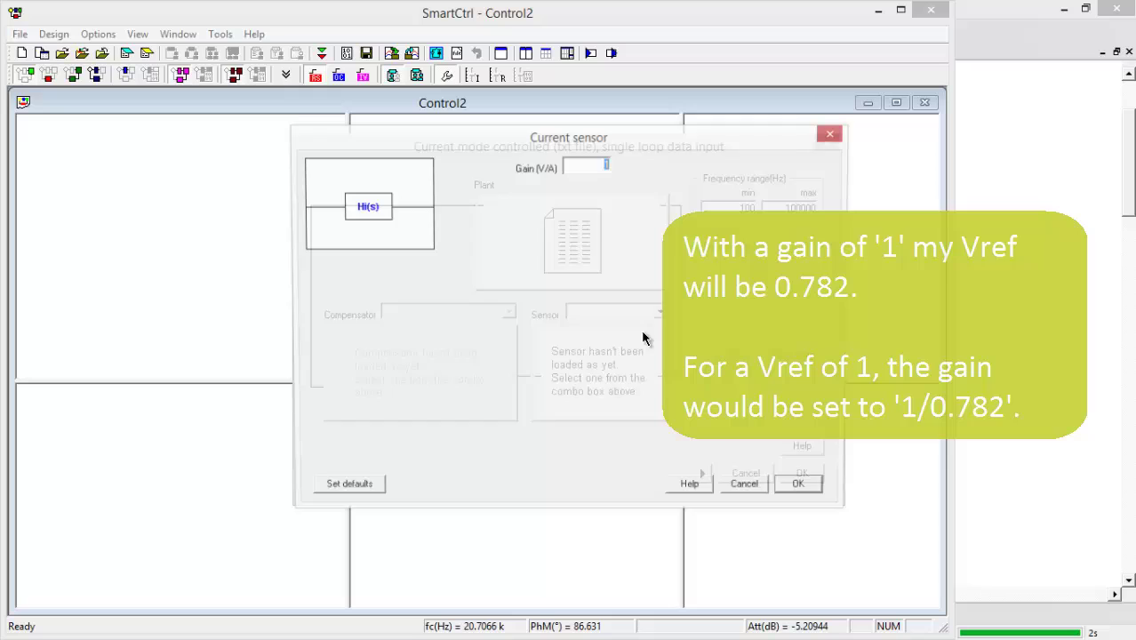
click(805, 489)
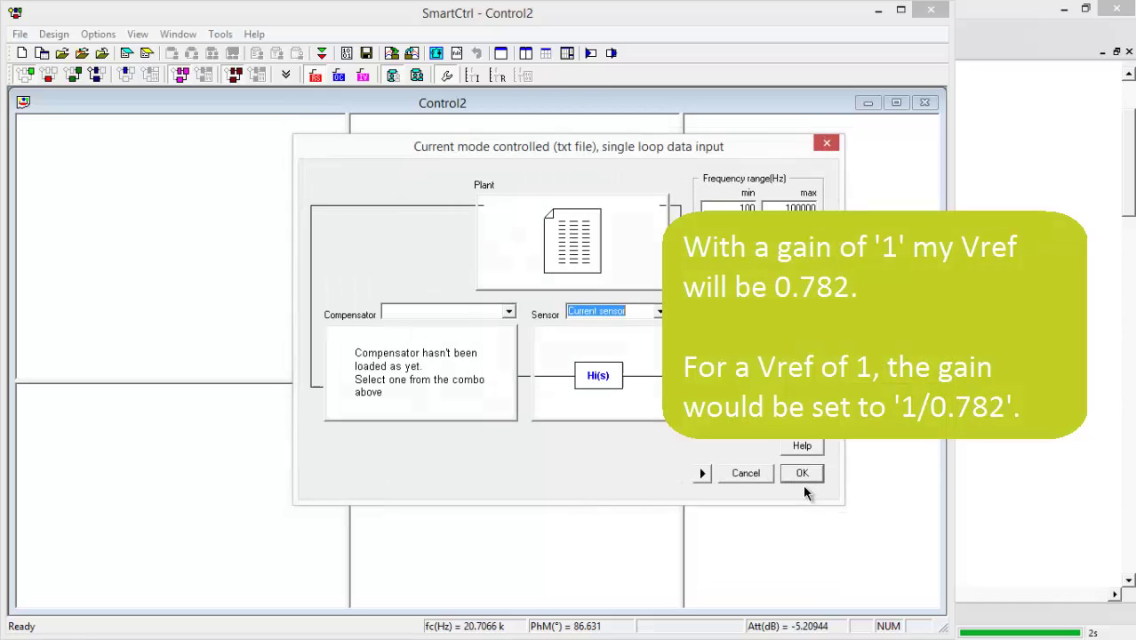
Choose a PI compensator with ramp Vp 1, Vv 0 and tr 3.92u.
click(508, 313)
click(462, 341)
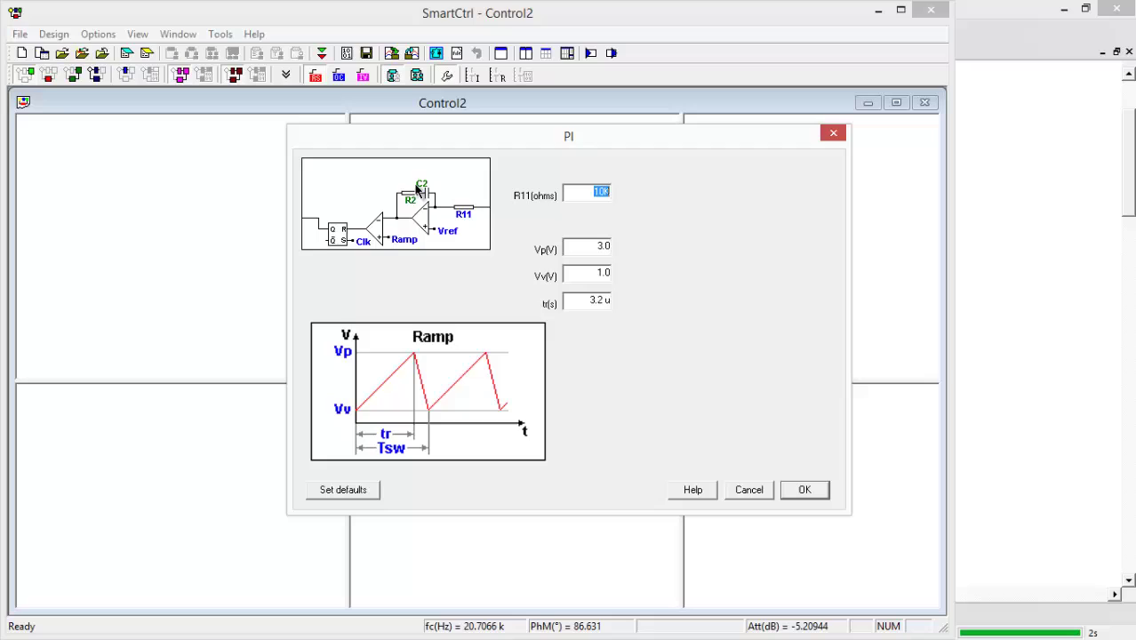
key(Tab)
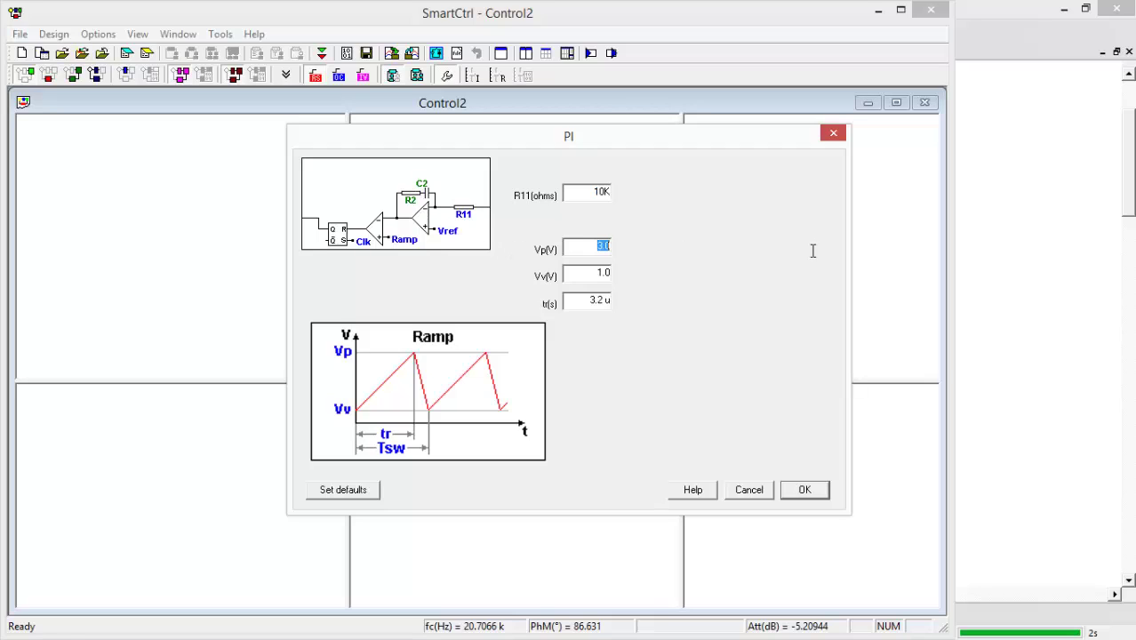
text(1)
key(Tab)
text(0)
key(Tab)
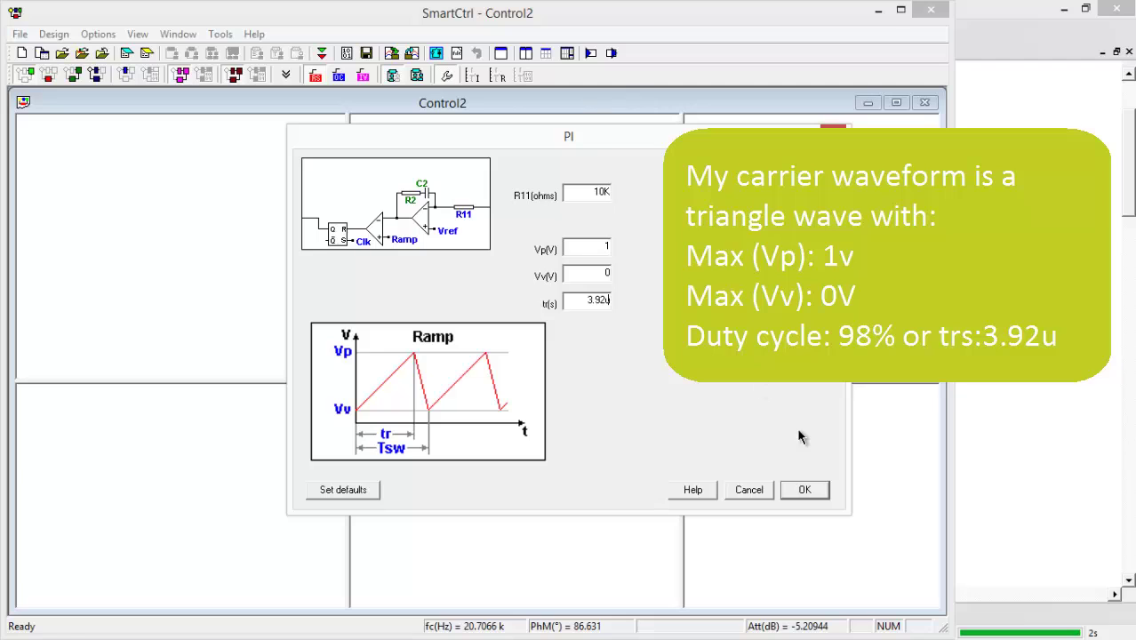
click(802, 492)
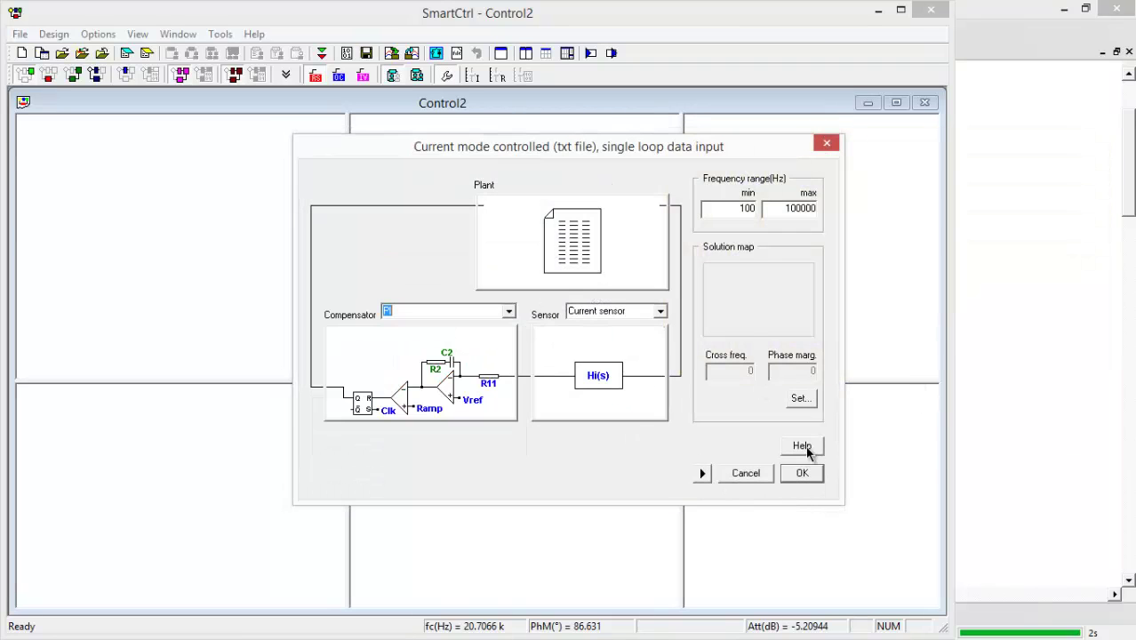
Pick a 57.544 kHz crossover with 73° phase margin from the solution map.
click(806, 402)
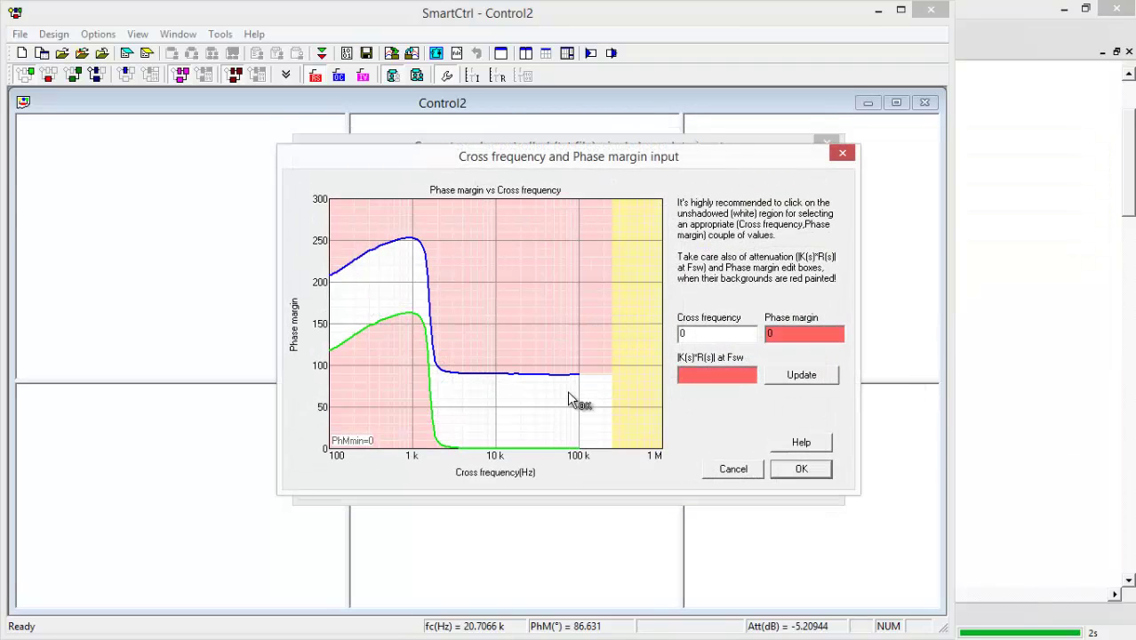
click(559, 388)
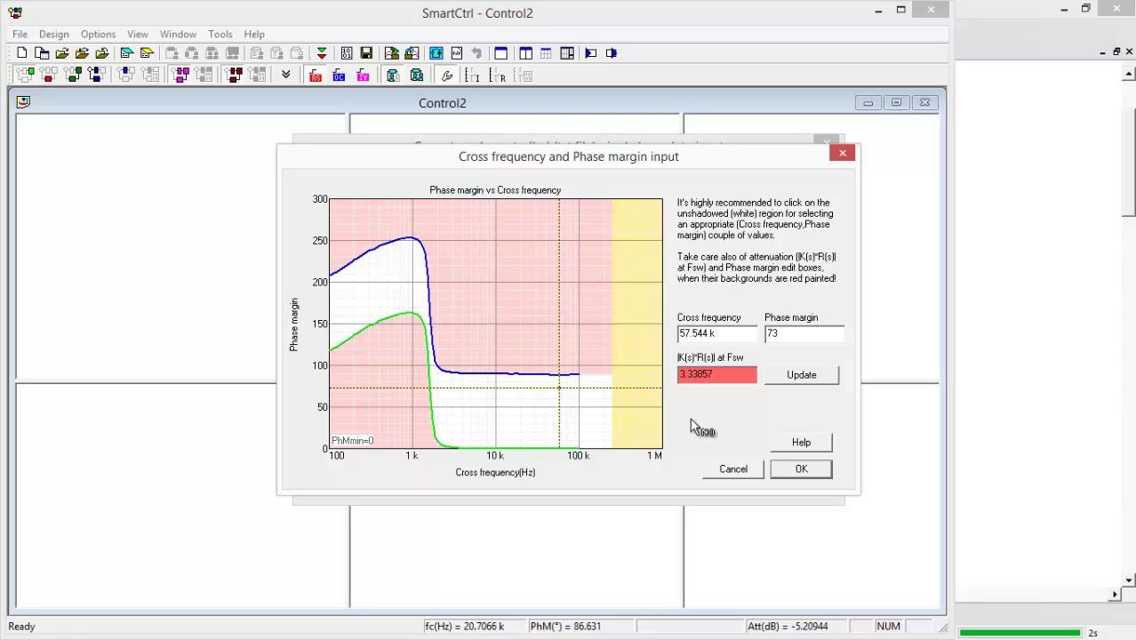
click(795, 473)
Accept the design and add the closed-loop response to the Bode plots.
click(792, 476)
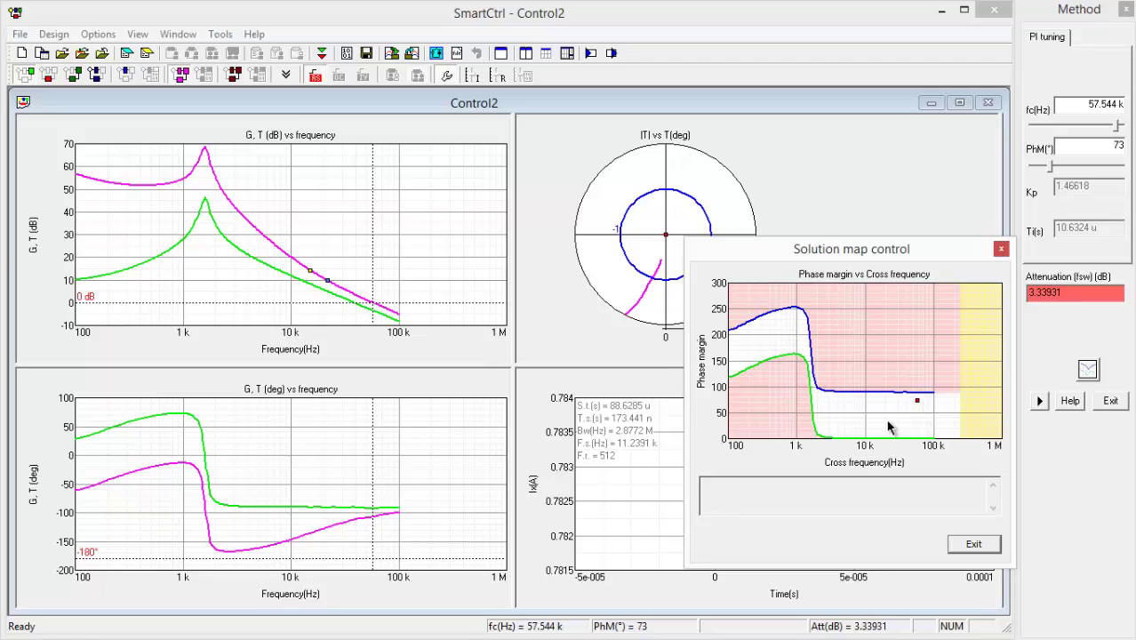
drag(905, 258, 392, 185)
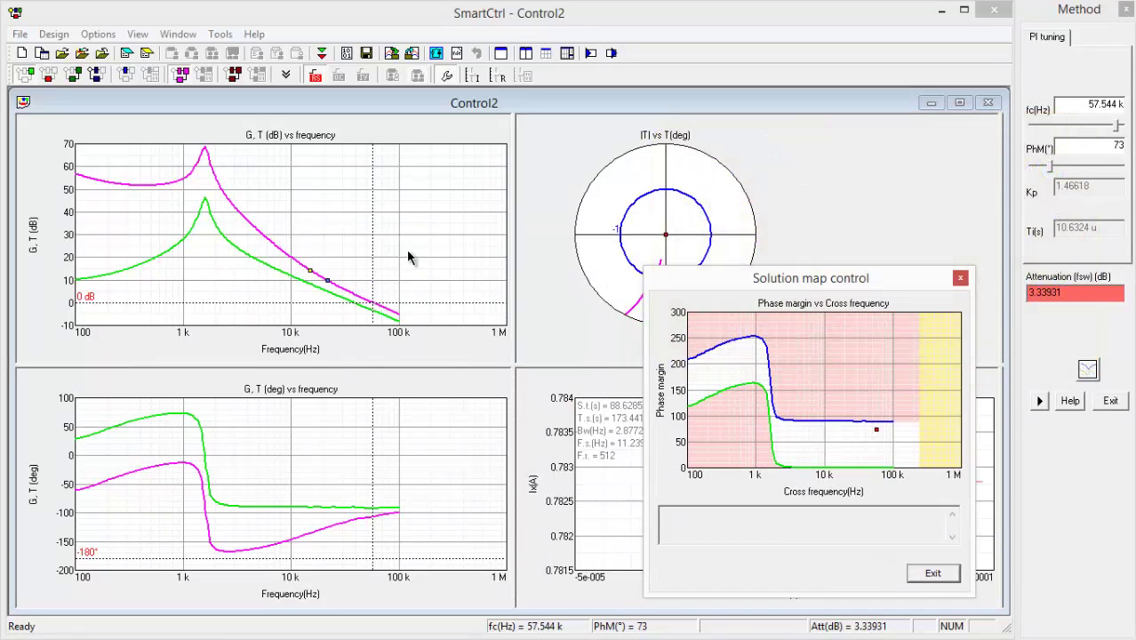
click(236, 74)
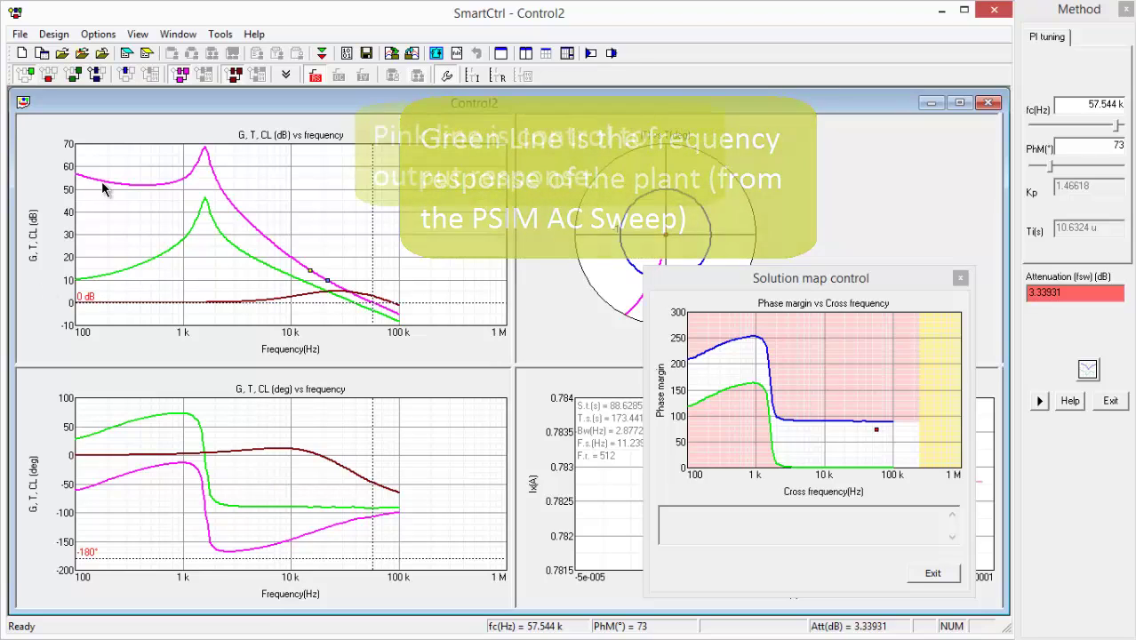
Drag the solution map design point to fc 41.1132 kHz and 78.6096° phase margin.
mouse_move(876, 441)
mouse_down()
mouse_move(863, 436)
mouse_move(869, 428)
mouse_up()
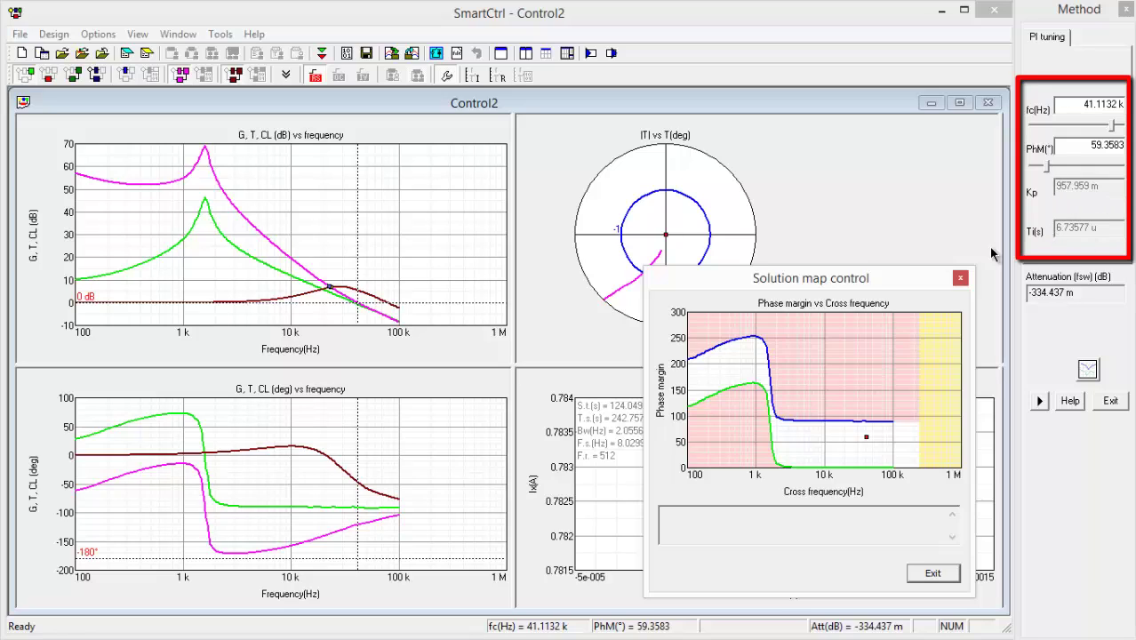
mouse_move(865, 440)
mouse_down()
mouse_move(853, 456)
mouse_move(858, 433)
mouse_up()
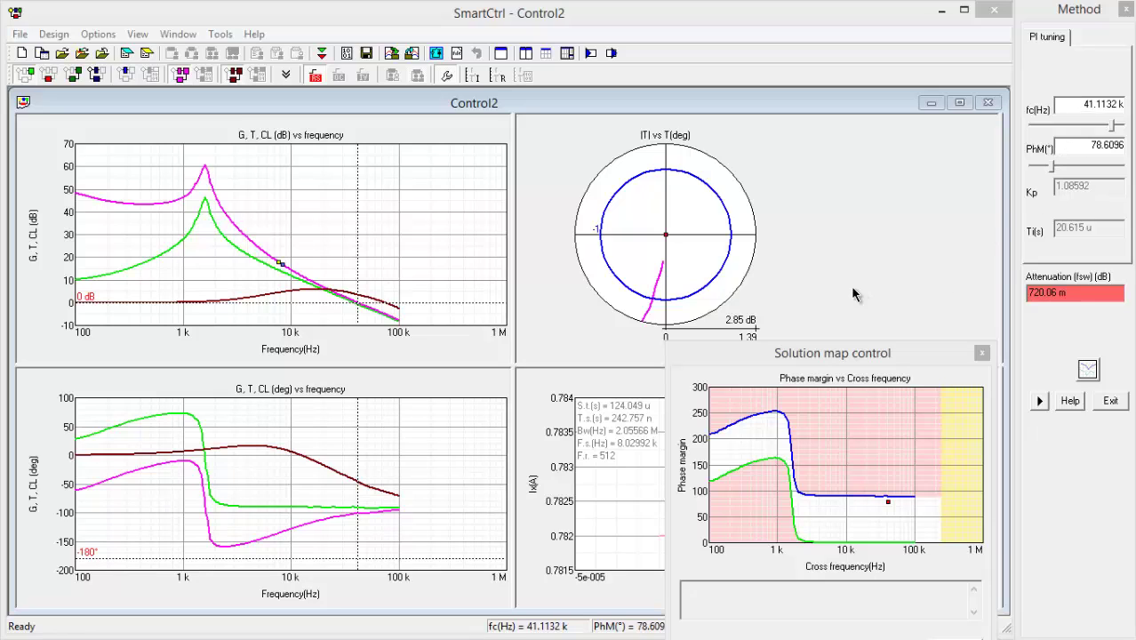
Replace the PI phase margin value with 80°.
double_click(1093, 149)
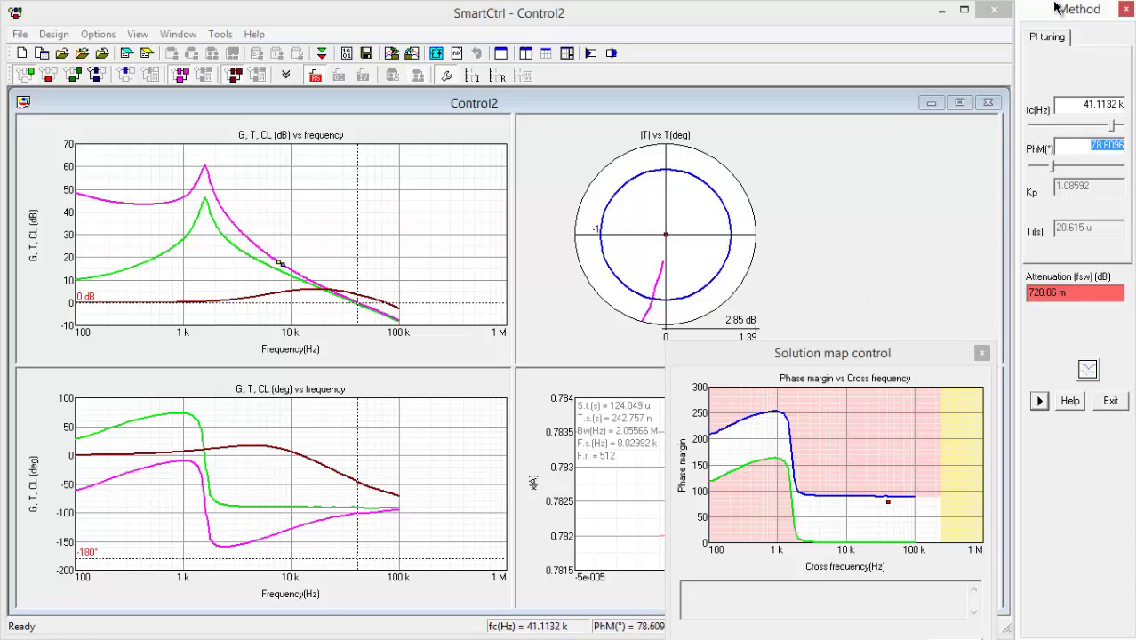
text(80)
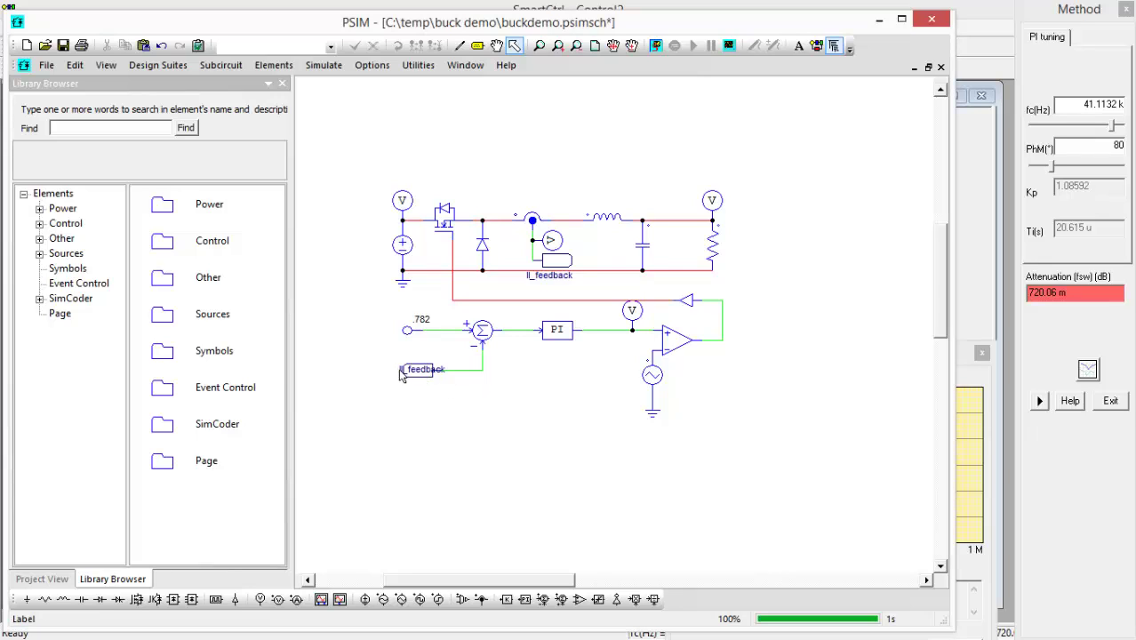
Check the PI block's gain 1.086 and time constant 20.615u, then run the closed-loop simulation.
mouse_move(404, 381)
mouse_down()
mouse_move(408, 396)
mouse_move(405, 374)
mouse_up()
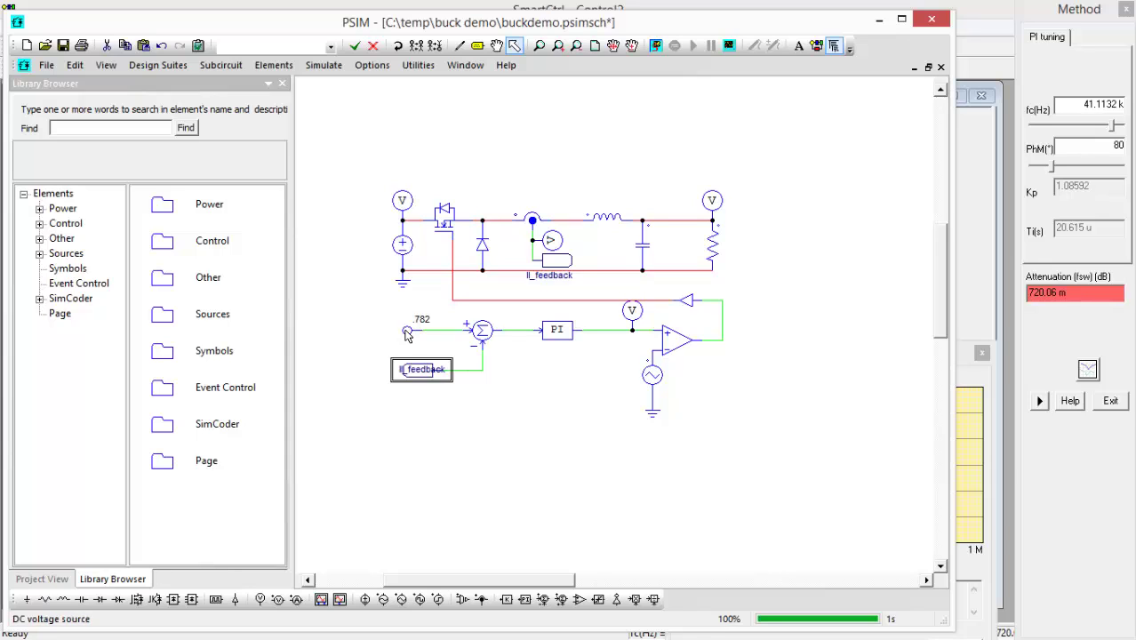
double_click(565, 332)
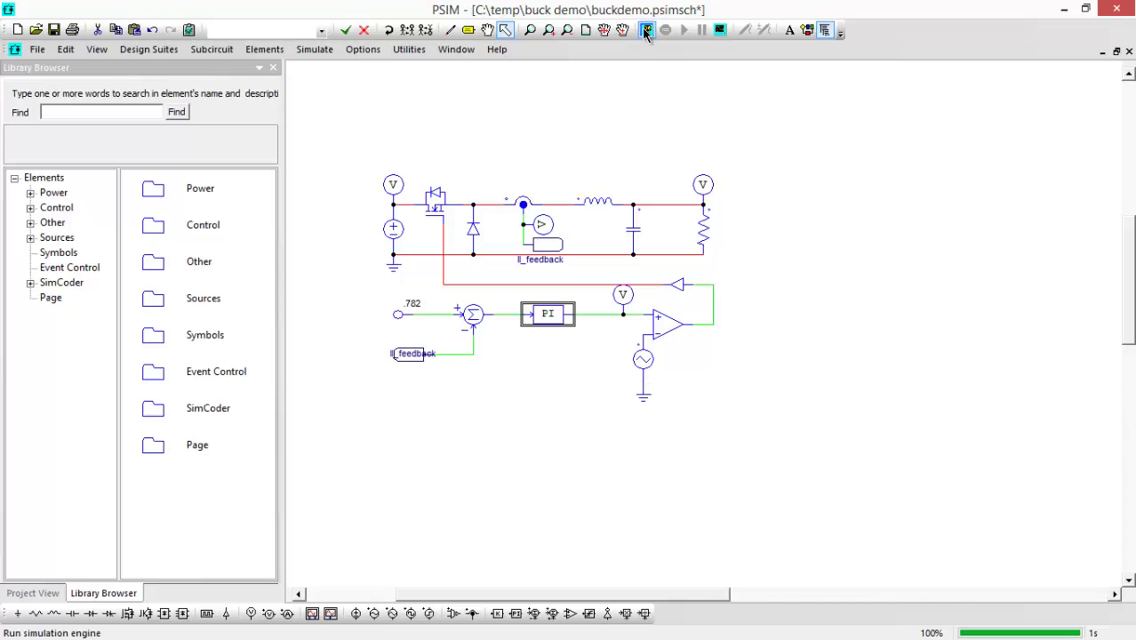
click(647, 30)
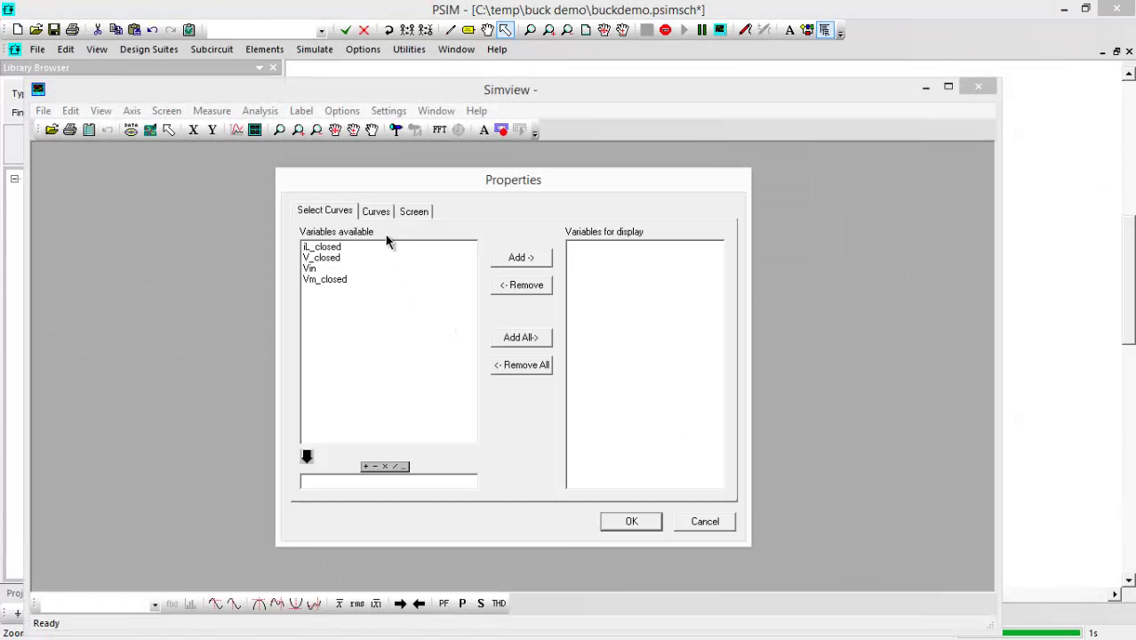
Plot iL_closed and maximize the graph in Simview.
double_click(353, 248)
click(633, 522)
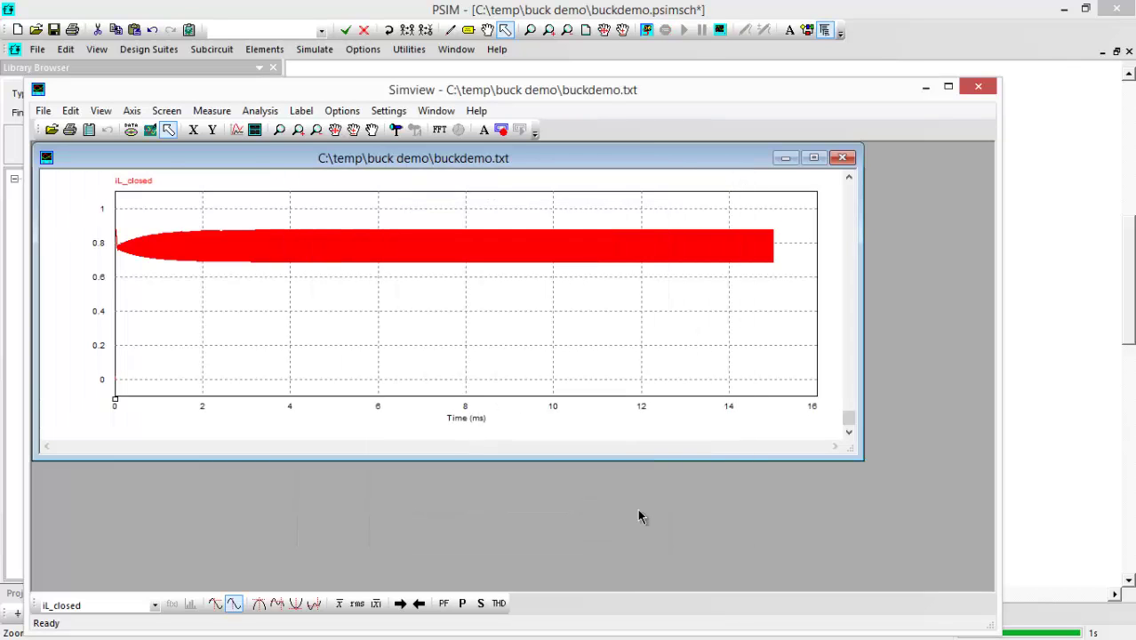
double_click(170, 158)
Merge openloop.smv and overlay its open-loop iL curve on the same graph.
click(62, 110)
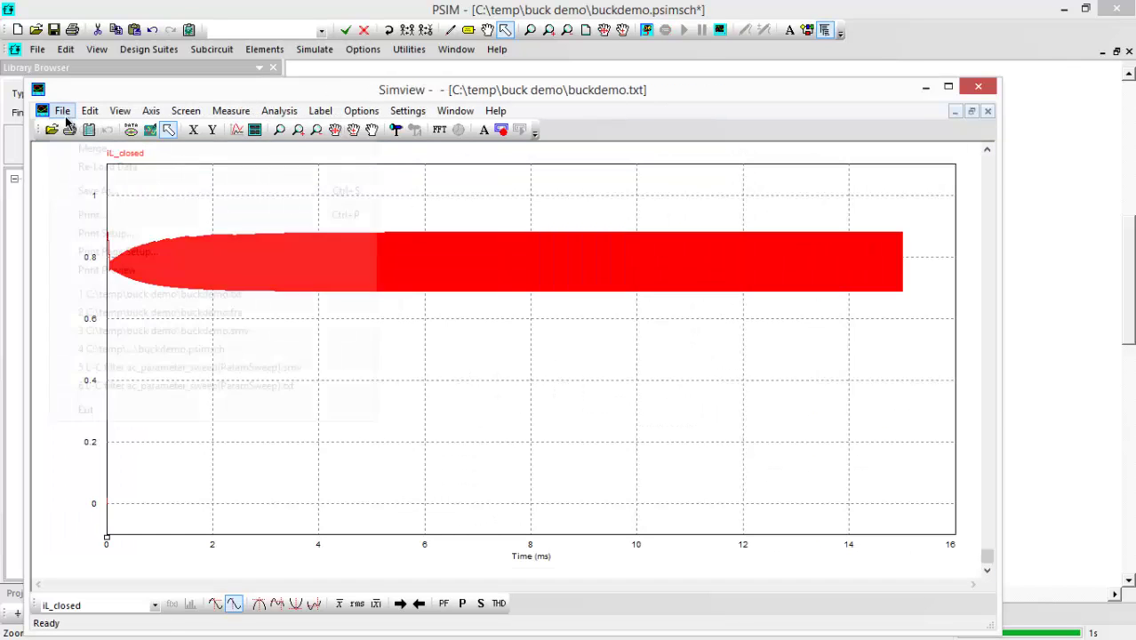
click(114, 147)
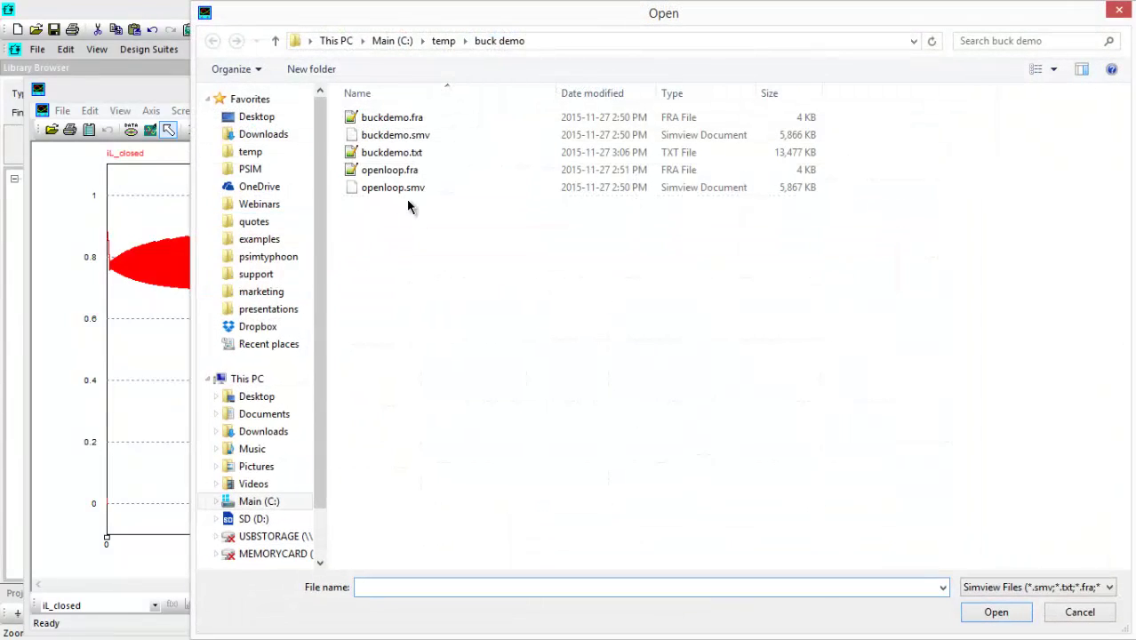
click(409, 189)
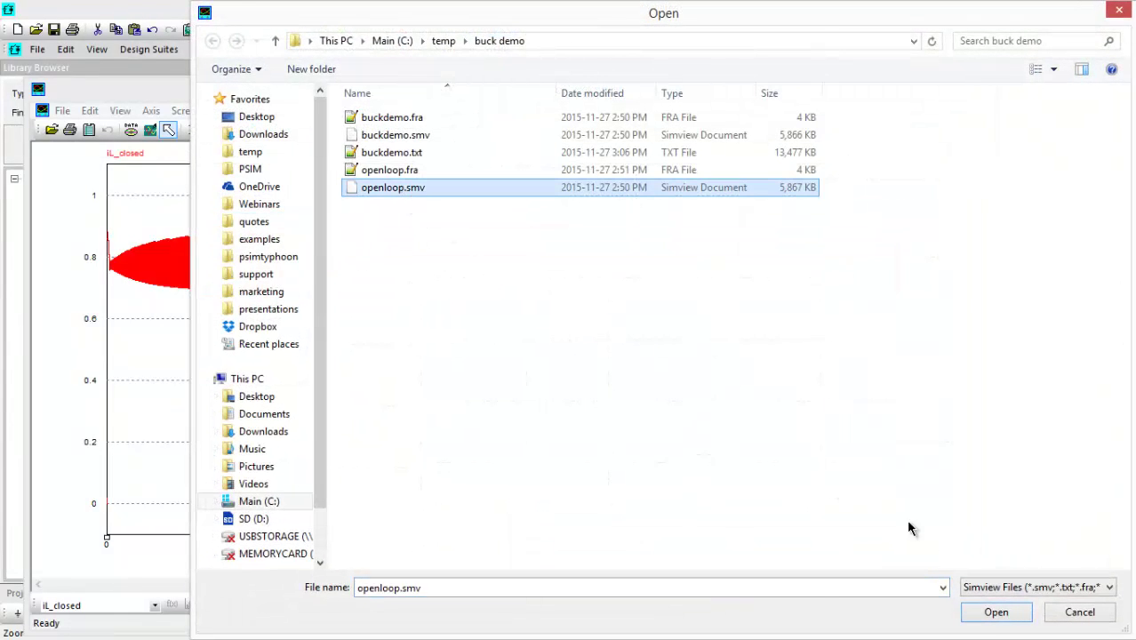
click(994, 612)
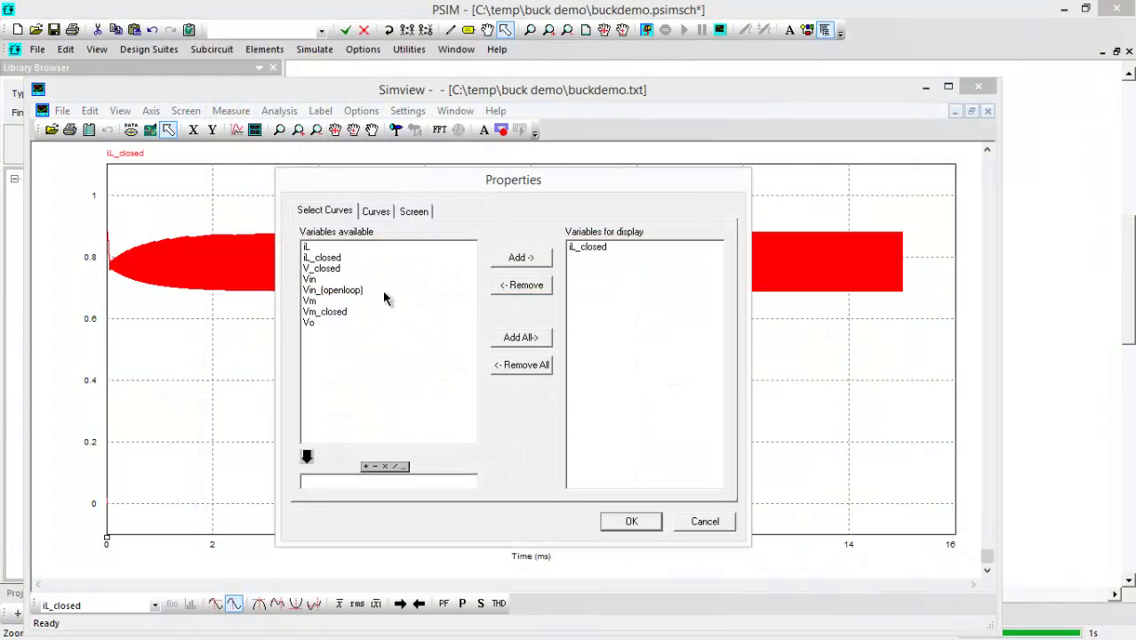
double_click(328, 249)
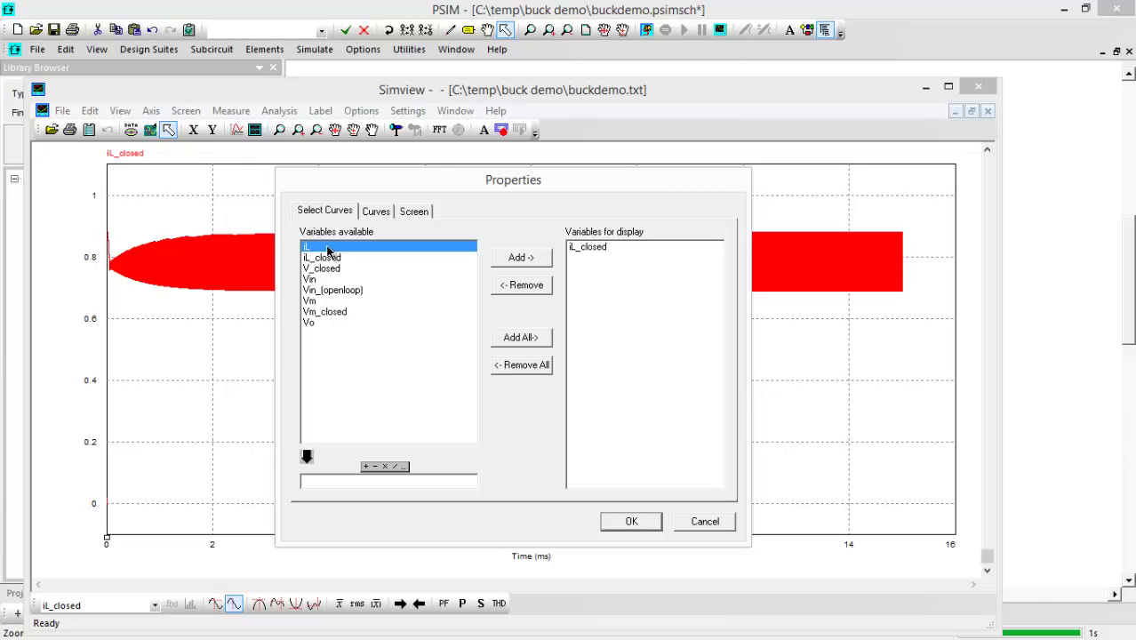
click(632, 522)
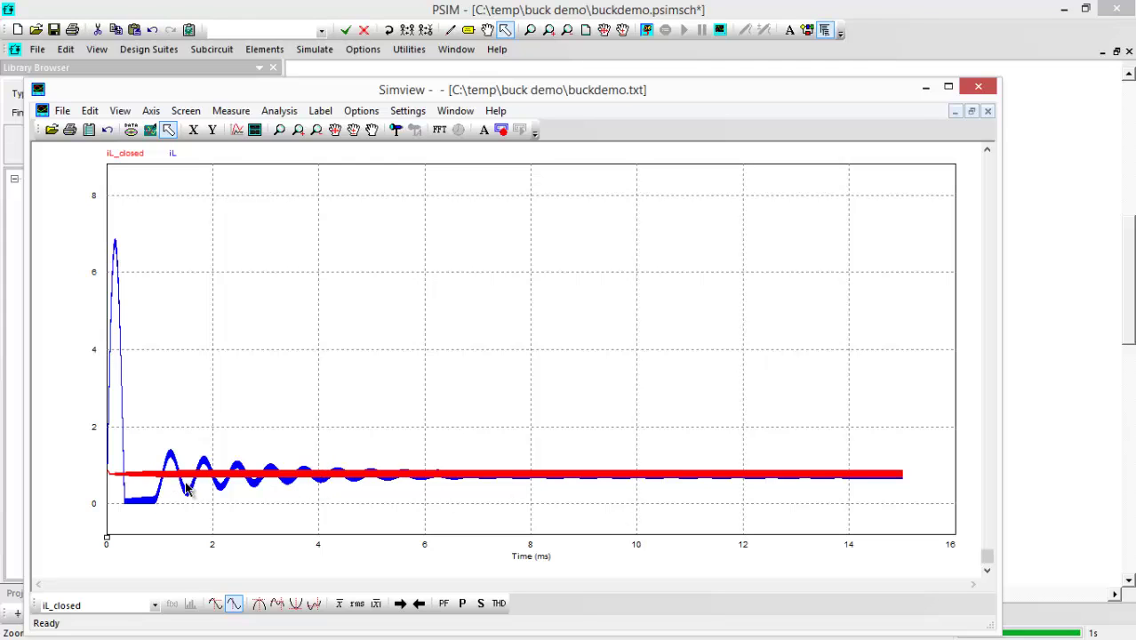
Add a second graph showing V_closed together with Vo.
click(254, 129)
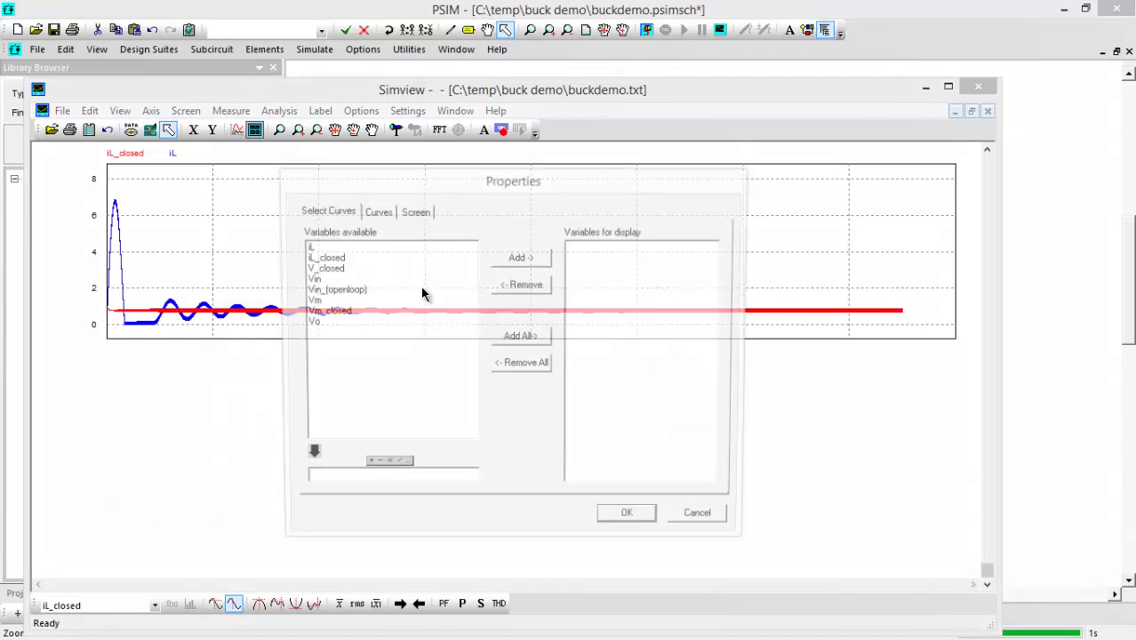
click(331, 312)
ctrl+click(322, 303)
click(334, 312)
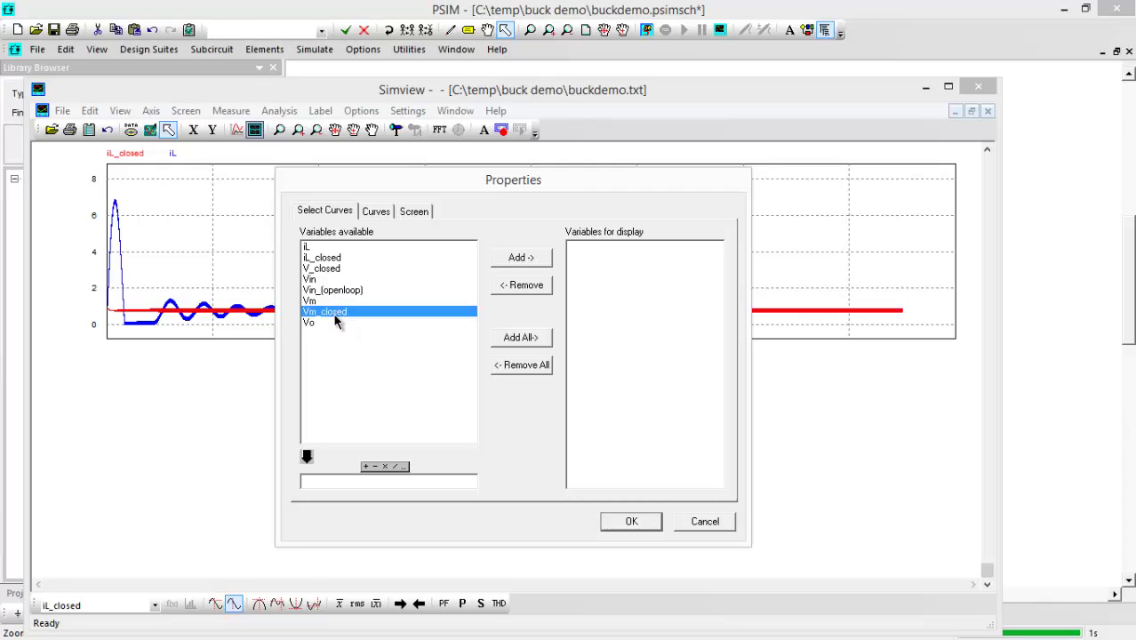
ctrl+click(334, 315)
click(336, 269)
ctrl+click(326, 323)
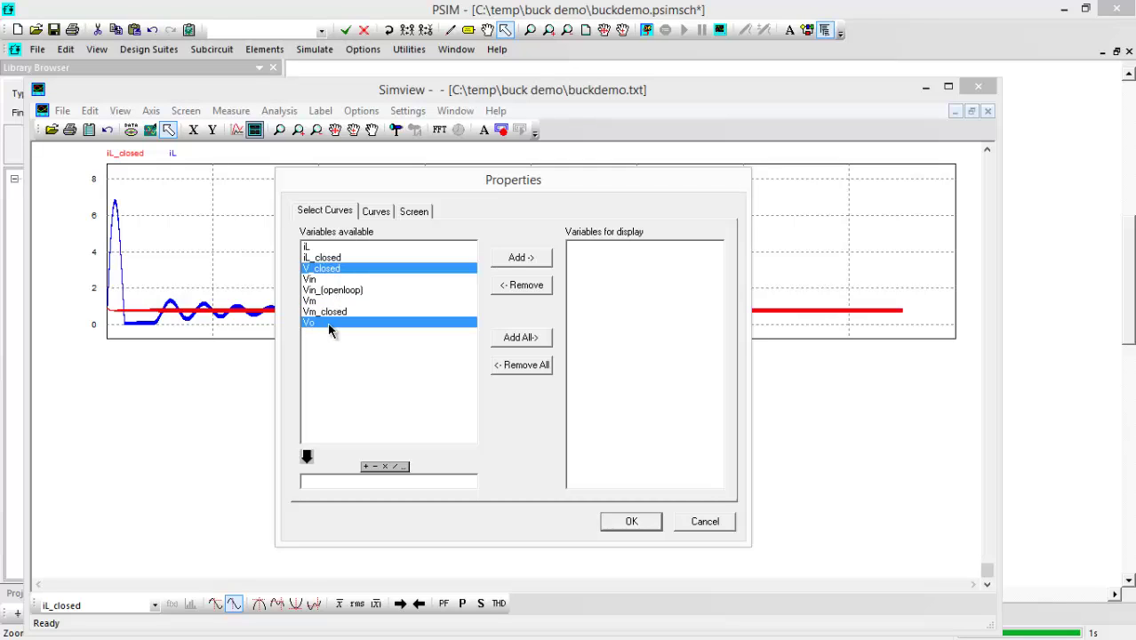
click(532, 260)
click(627, 520)
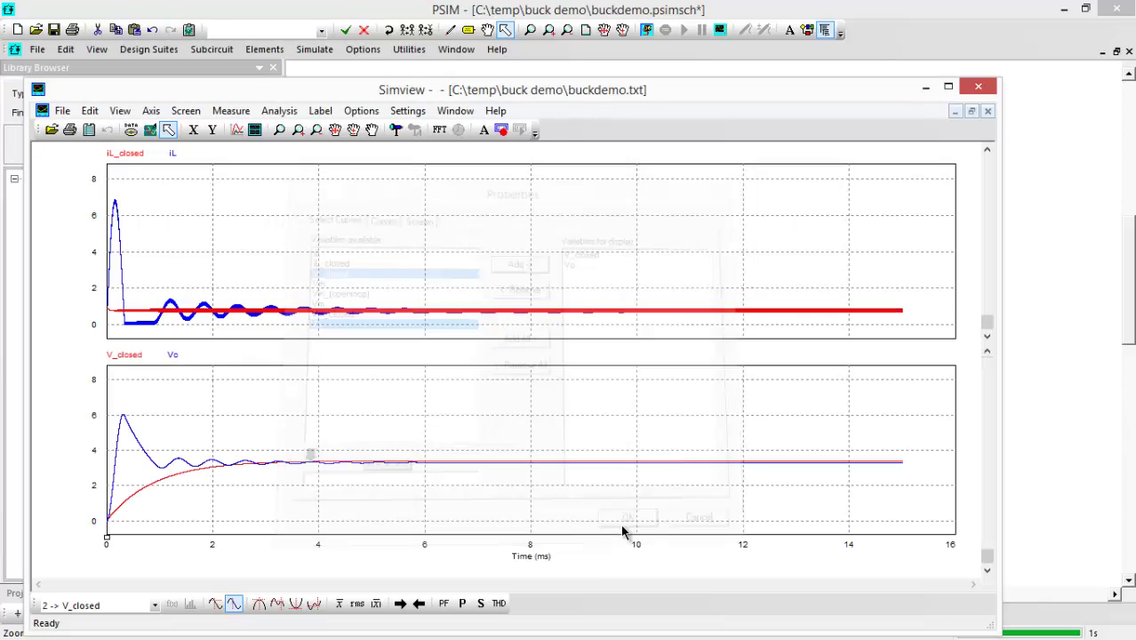
Add a third graph showing Vm_closed.
click(254, 130)
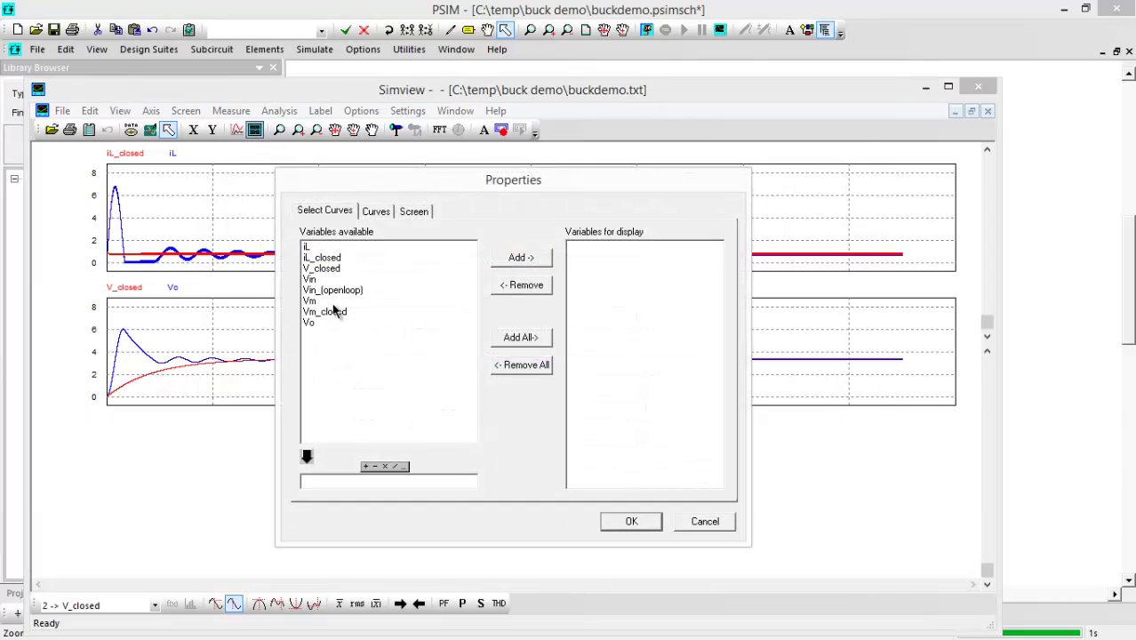
click(329, 304)
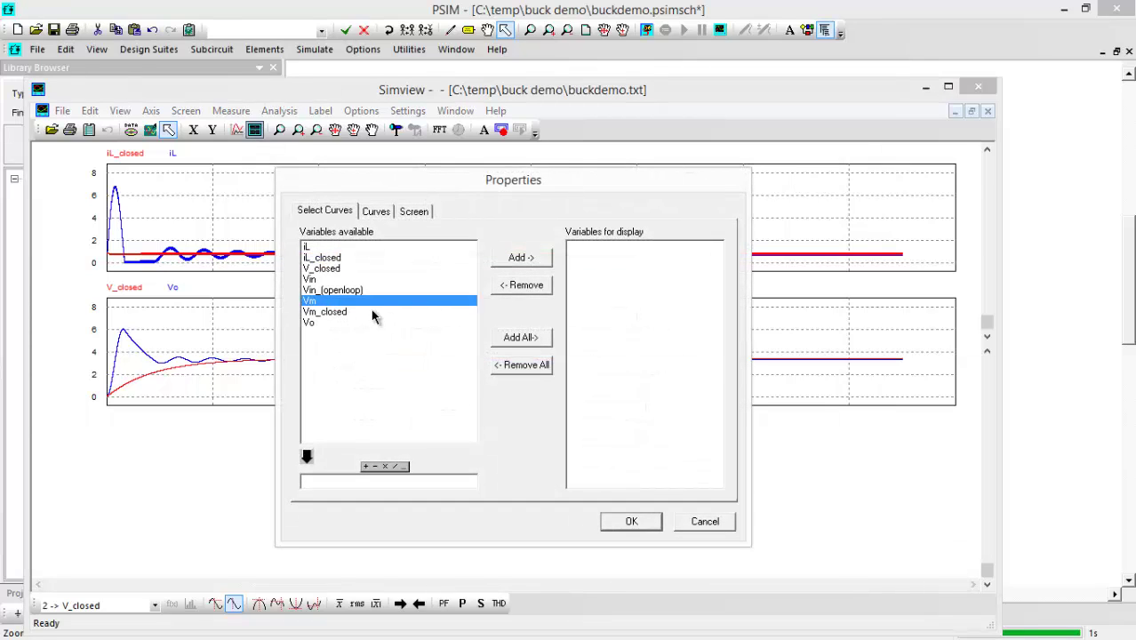
double_click(375, 313)
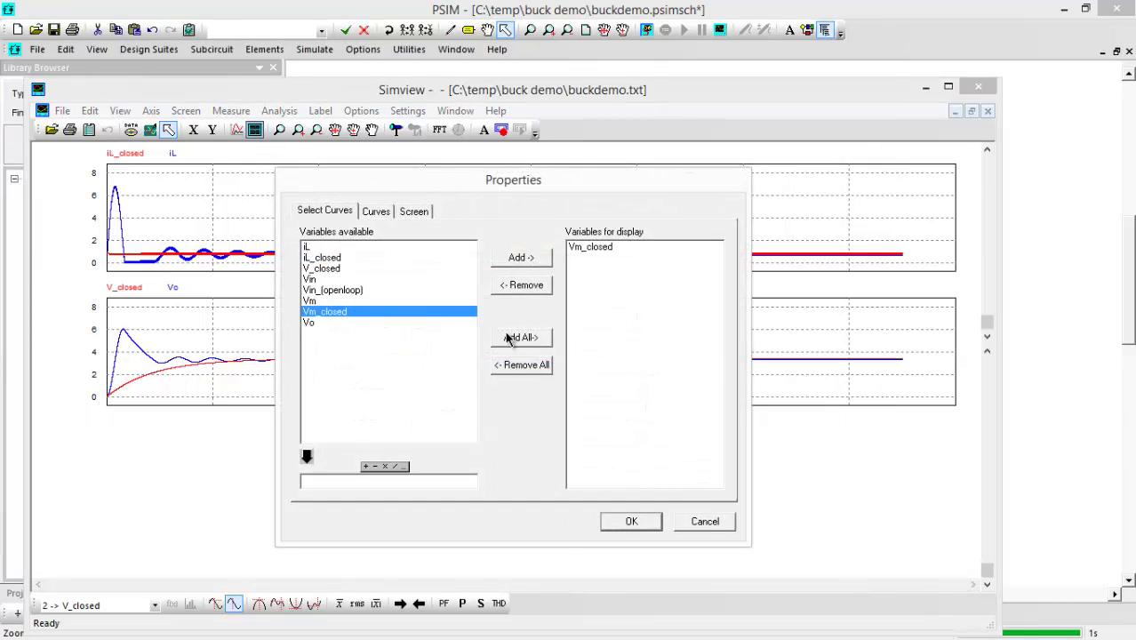
click(614, 522)
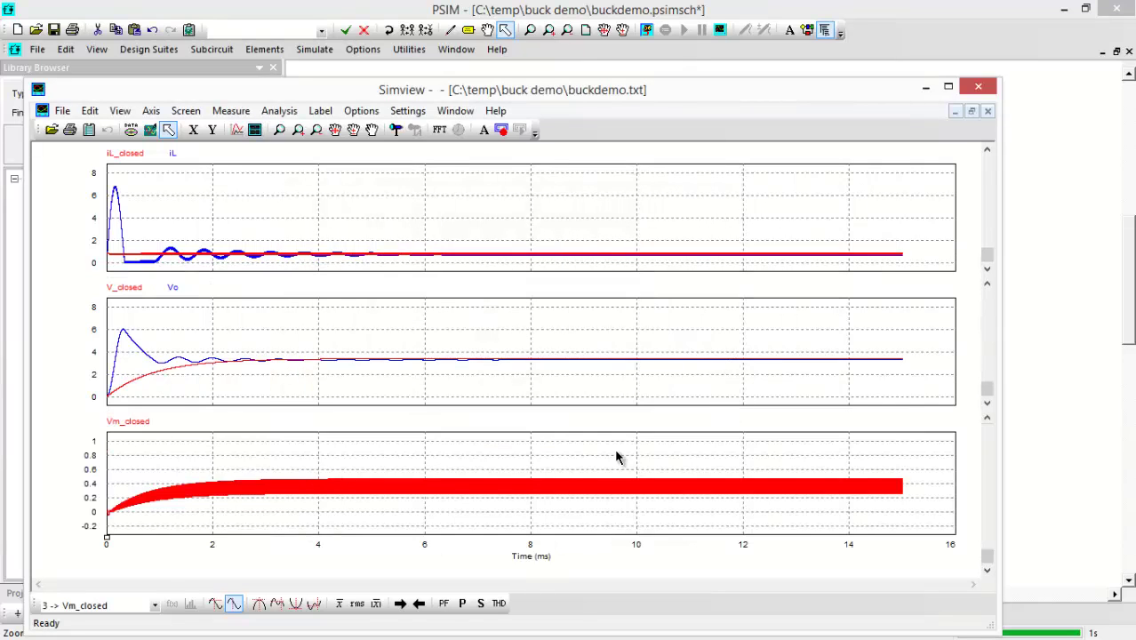
Minimize PSIM, dismiss SmartCtrl's single-loop data input window, and switch back to the buck schematic.
click(1033, 433)
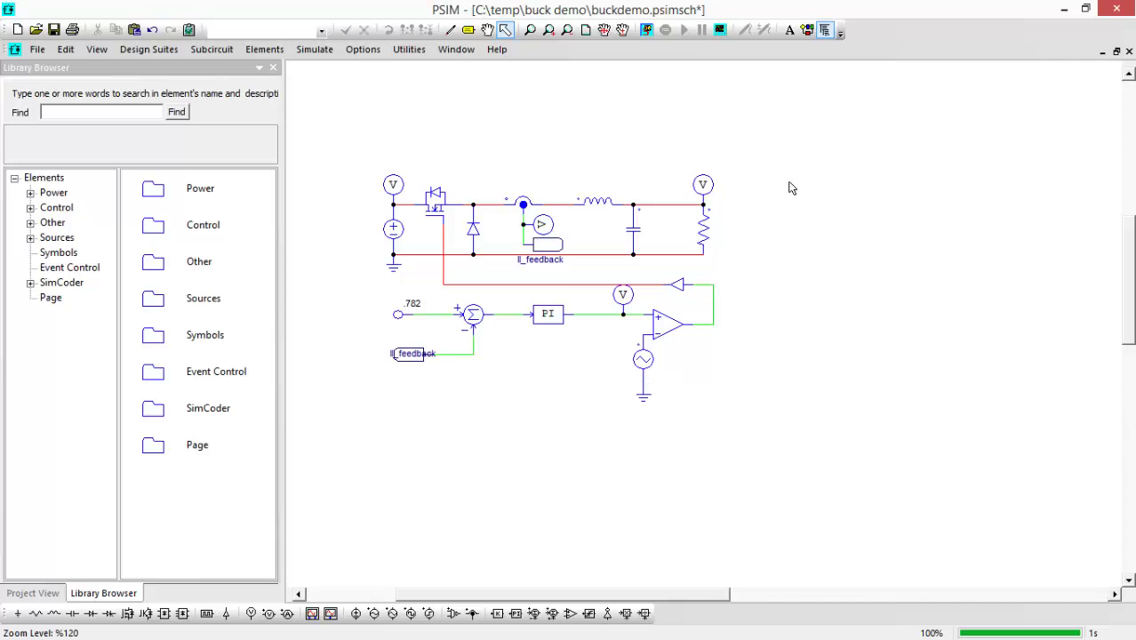
click(1086, 8)
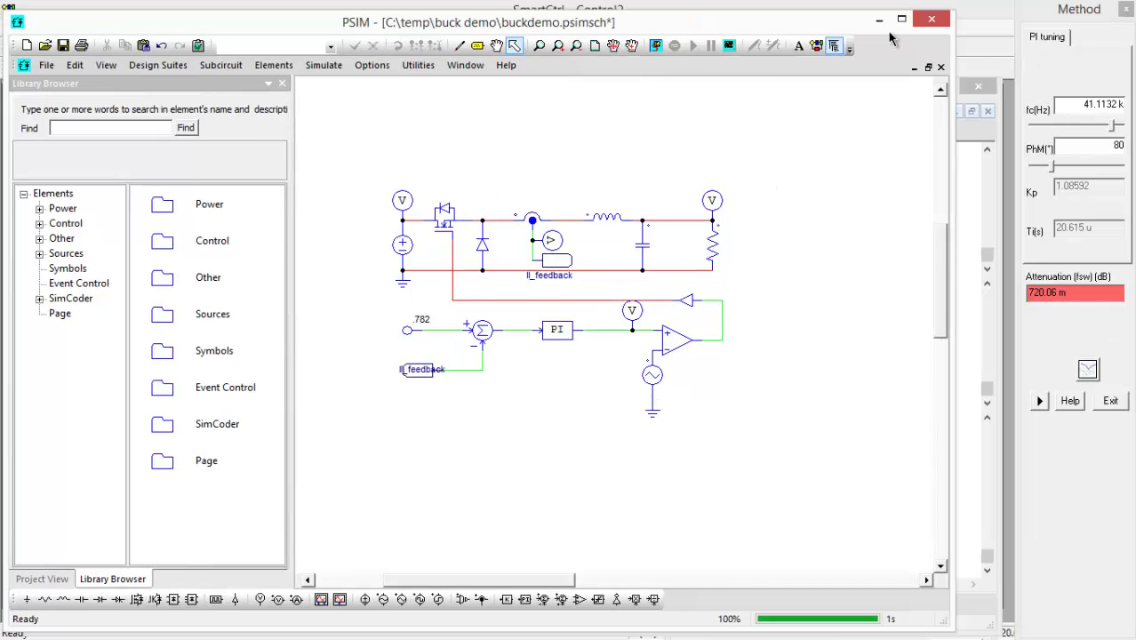
click(880, 21)
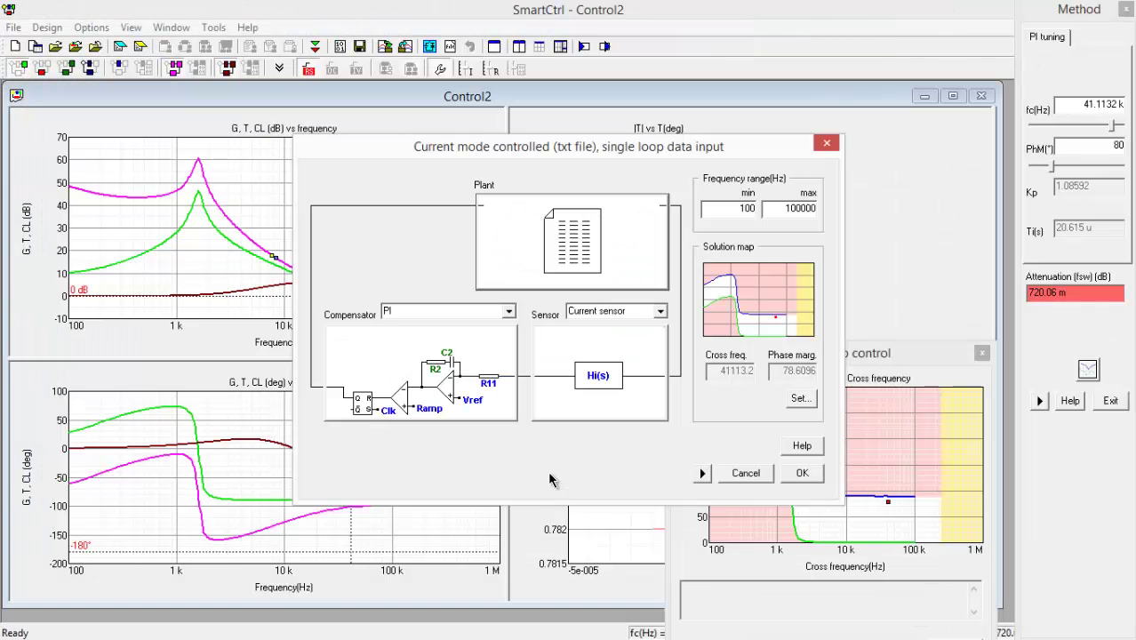
click(763, 477)
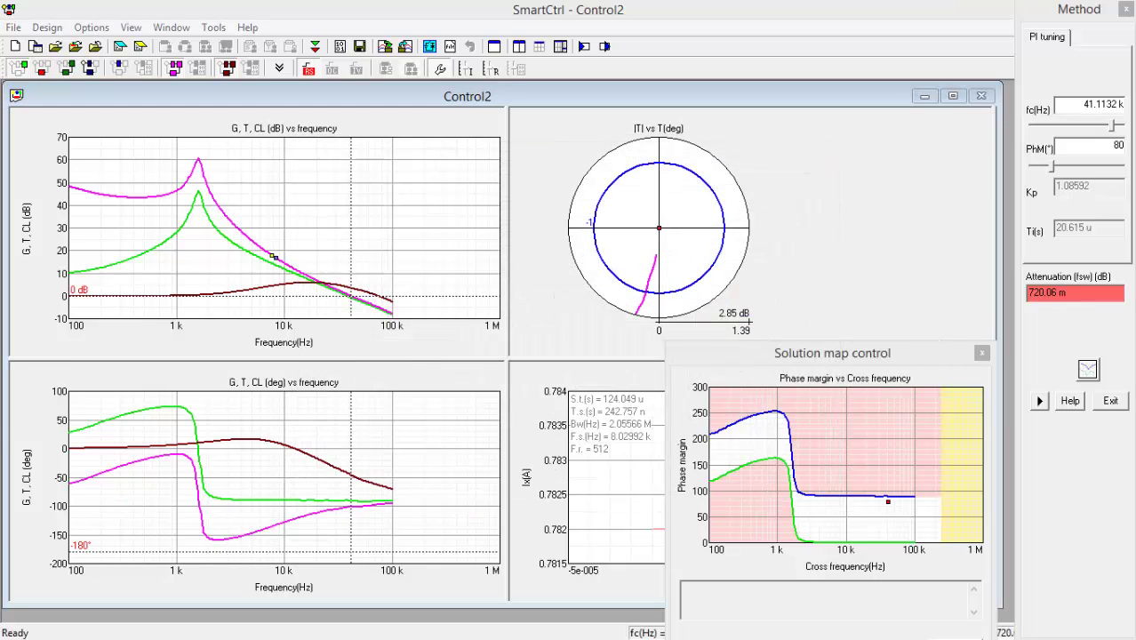
key(alt+Tab)
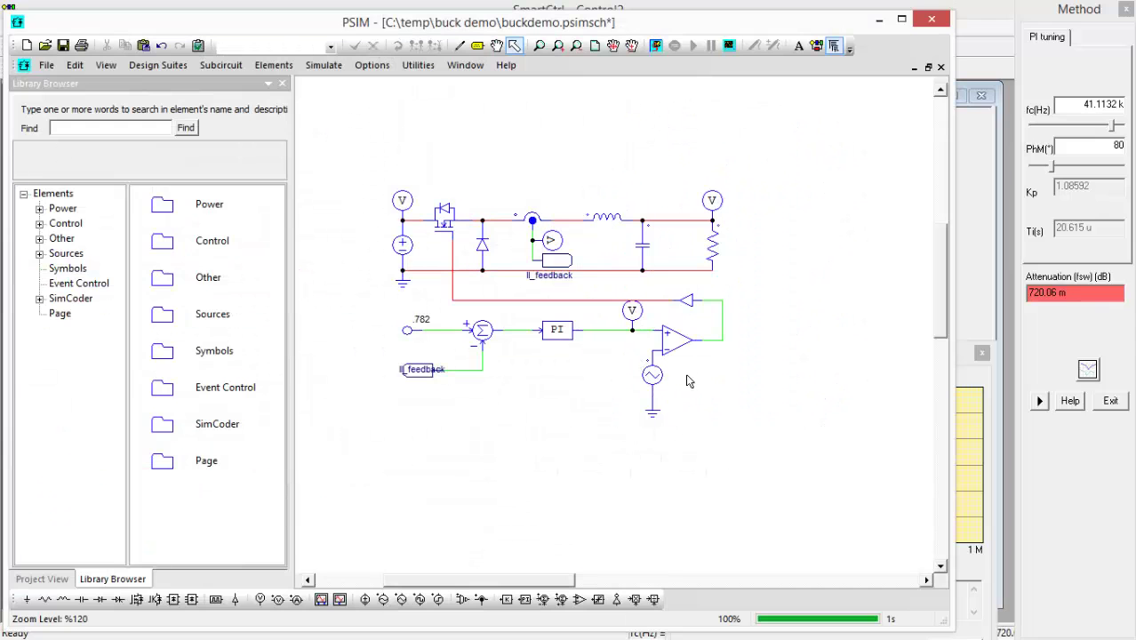
Open the PI1 controller's parameters to confirm gain 1.086 and time constant 20.615u.
double_click(557, 330)
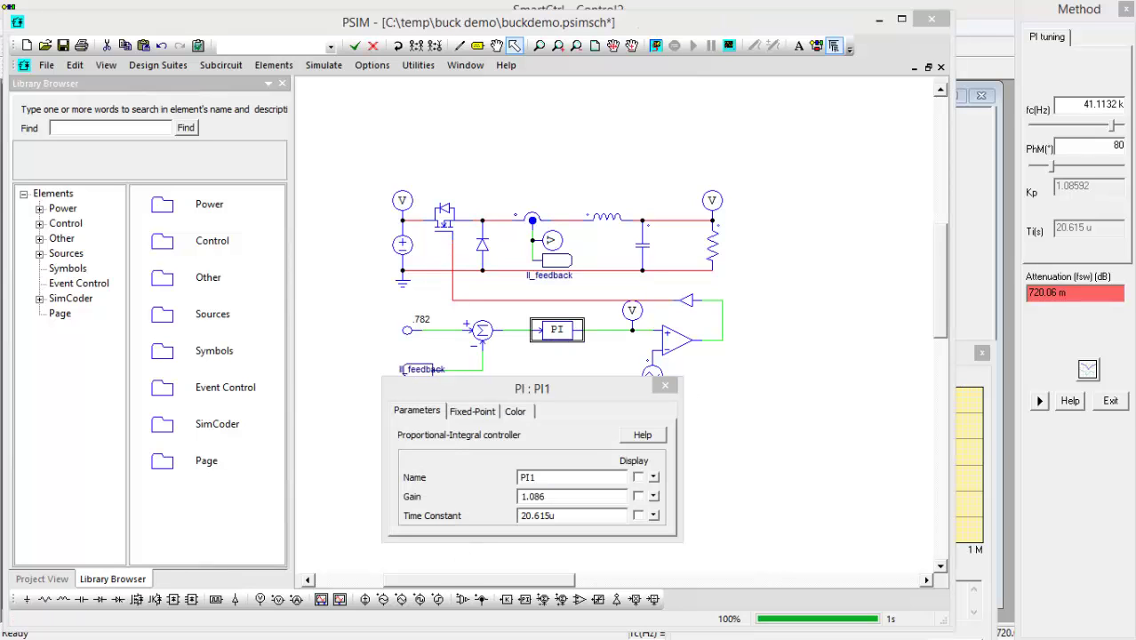